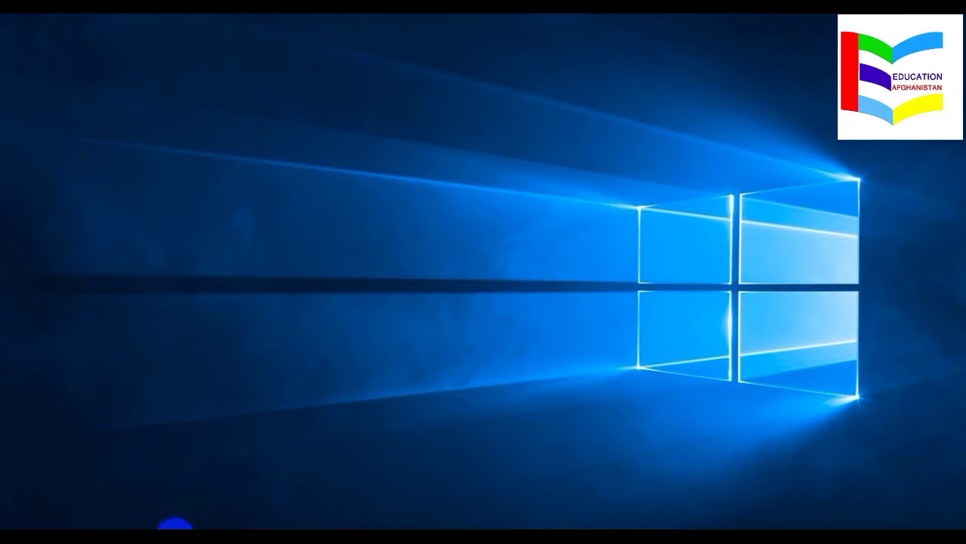
- Find and open Control Panel, and maximize its window of all items
{"action": "left_click", "coordinate": [173, 525]}
{"action": "type", "text": "contr"}
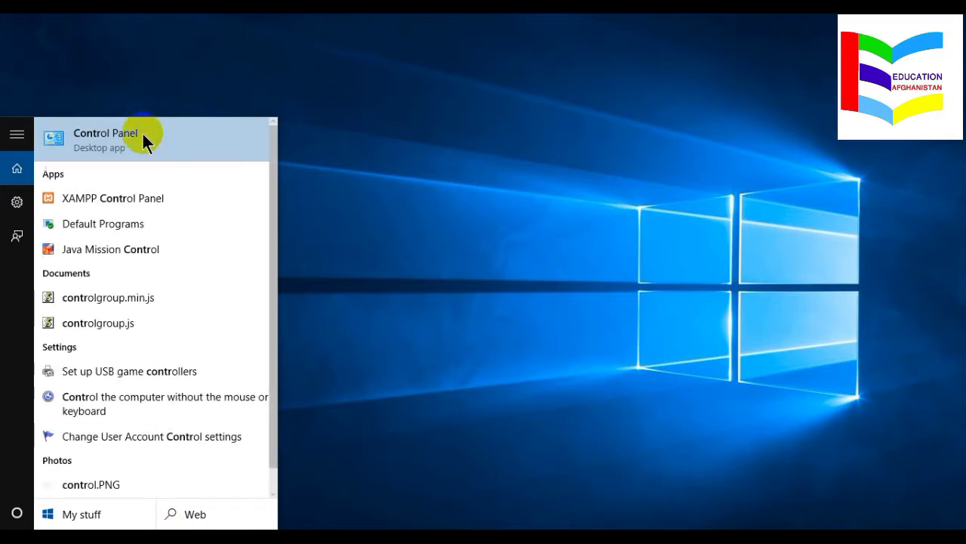
{"action": "left_click", "coordinate": [143, 139]}
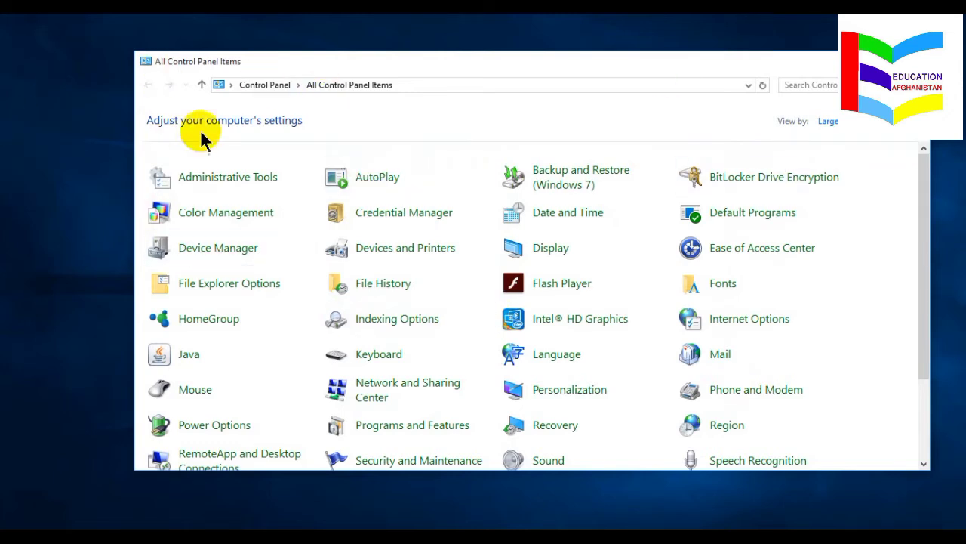
{"action": "left_click", "coordinate": [106, 155]}
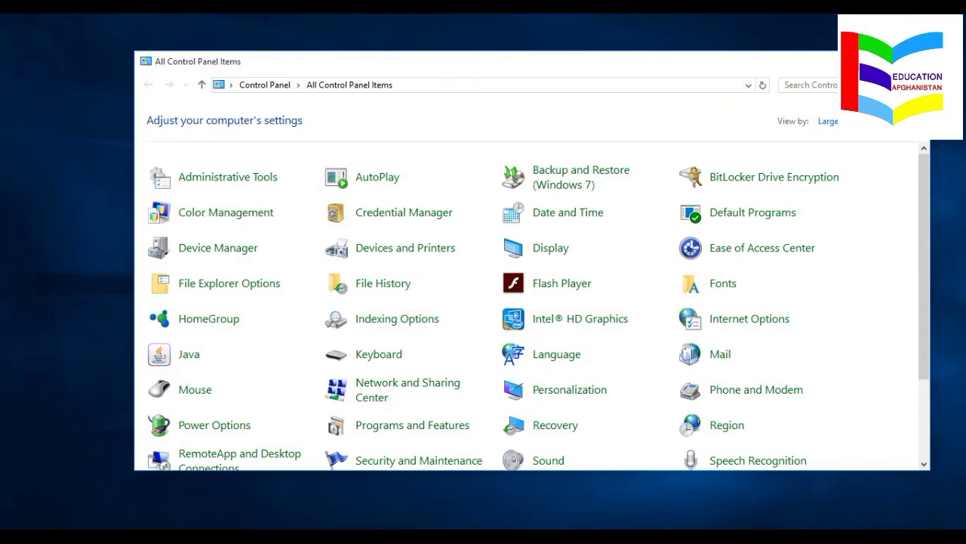
{"action": "key", "text": "super+Up"}
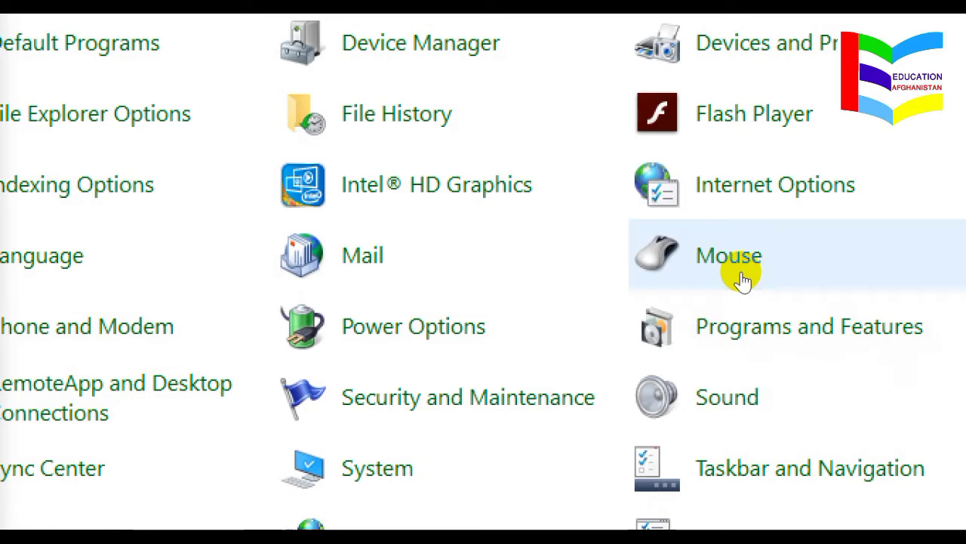
- Open the Mouse properties, enable Switch primary and secondary buttons in the button configuration, and close the dialog
{"action": "left_click", "coordinate": [744, 279]}
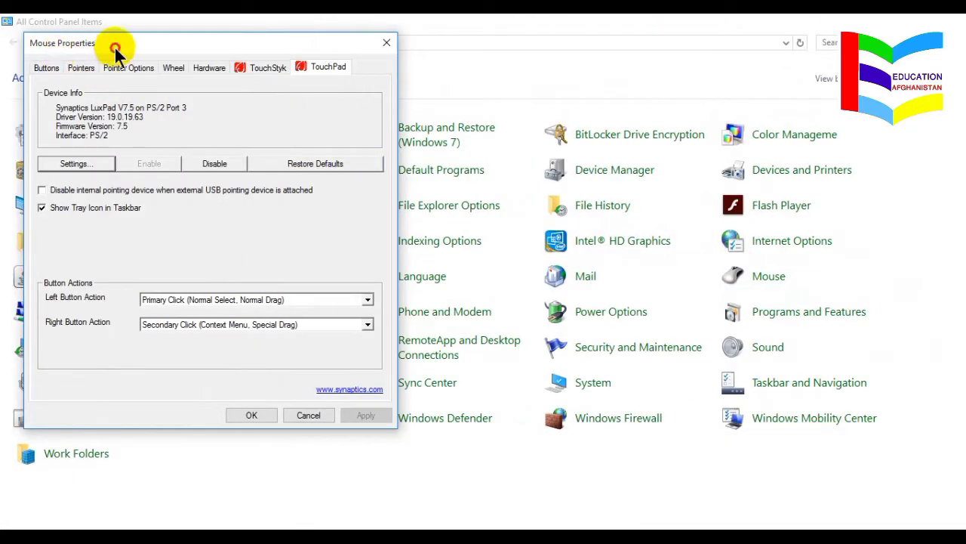
{"action": "left_click_drag", "start_coordinate": [112, 44], "coordinate": [299, 52]}
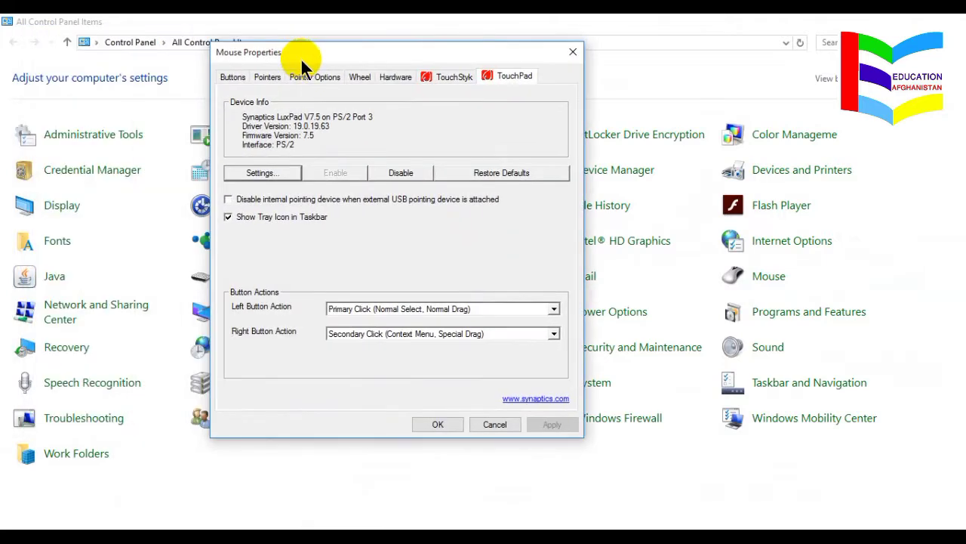
{"action": "left_click", "coordinate": [233, 76]}
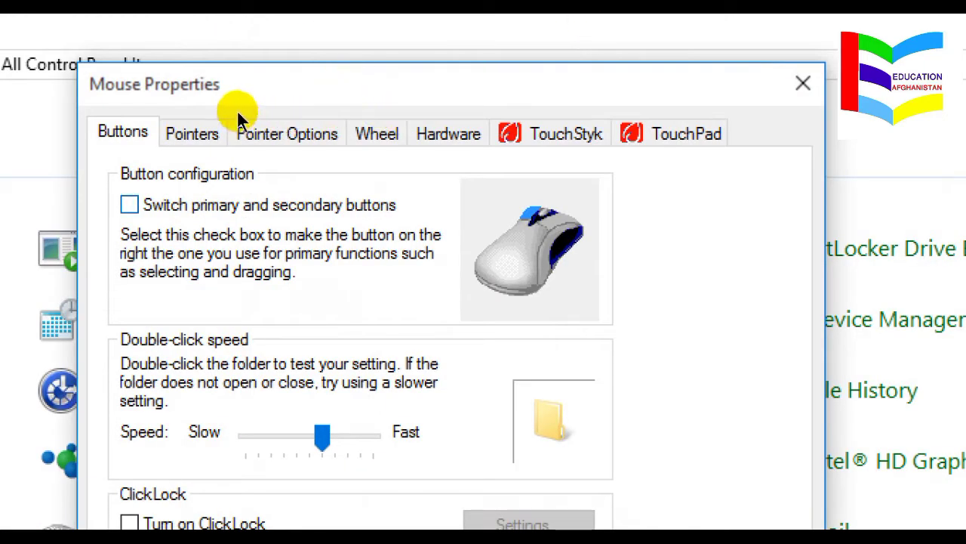
{"action": "key", "text": "alt+s"}
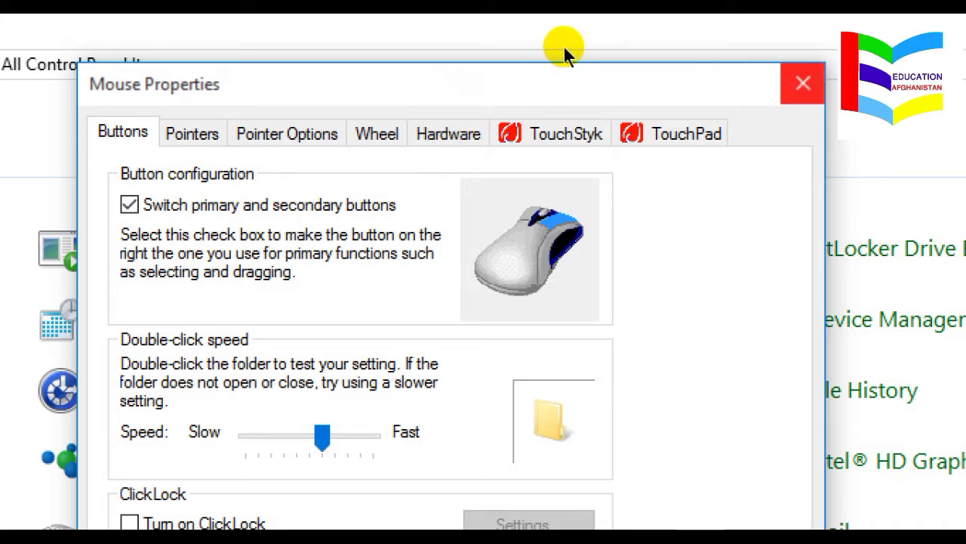
{"action": "key", "text": "Escape"}
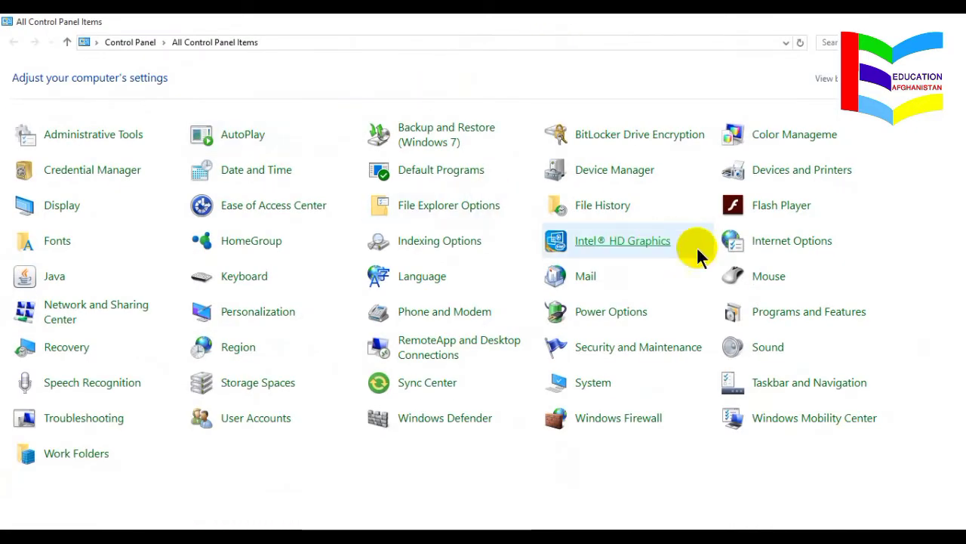
- Reopen the Mouse properties and apply the switch of primary and secondary buttons
{"action": "left_click", "coordinate": [757, 275]}
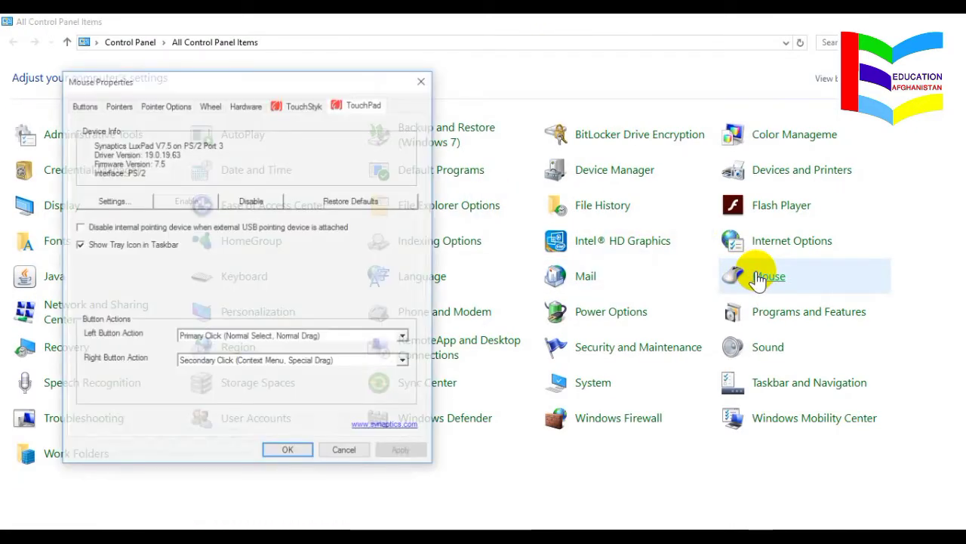
{"action": "left_click", "coordinate": [78, 105]}
{"action": "left_click", "coordinate": [87, 140]}
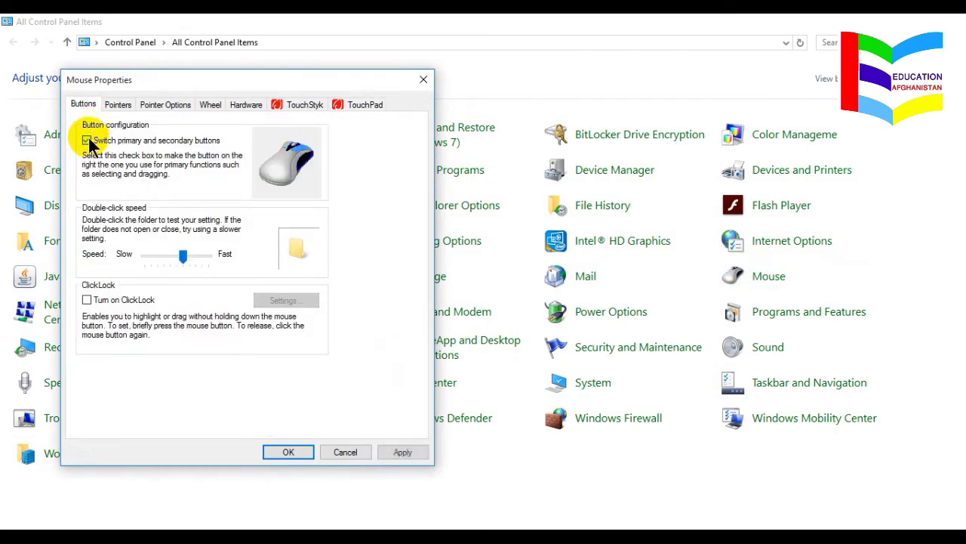
{"action": "left_click", "coordinate": [402, 450]}
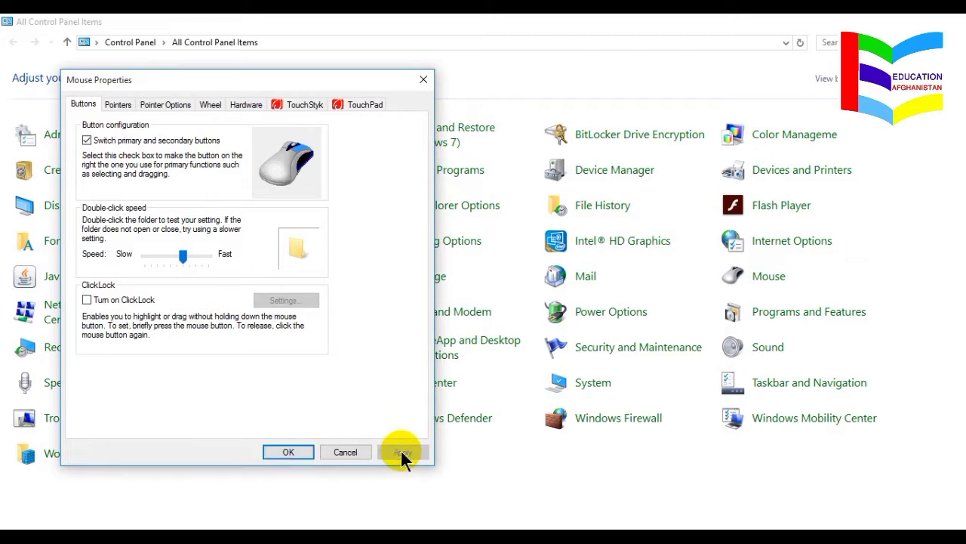
- Test the switched mouse buttons on the double-click sample folder and on the empty desktop
{"action": "double_click", "coordinate": [291, 235]}
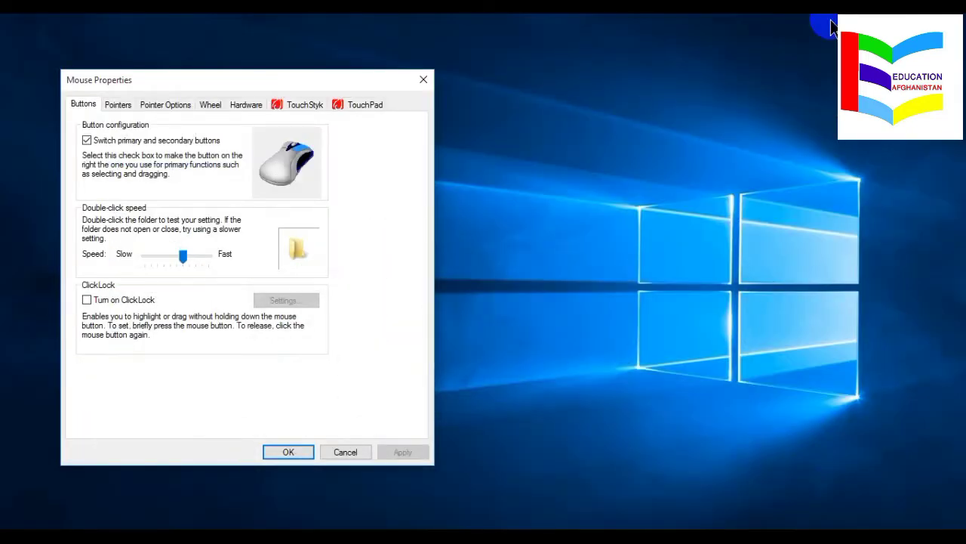
{"action": "left_click", "coordinate": [639, 83]}
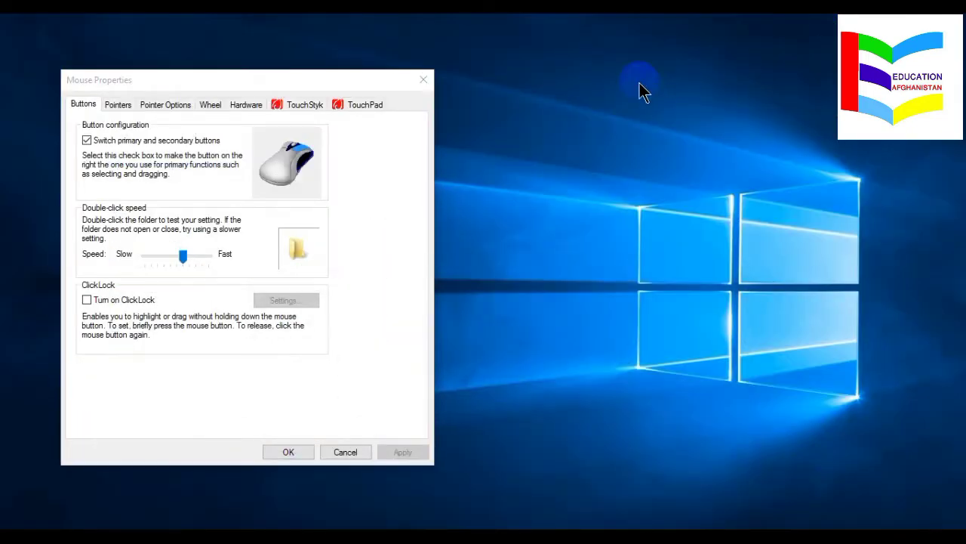
{"action": "right_click", "coordinate": [641, 91]}
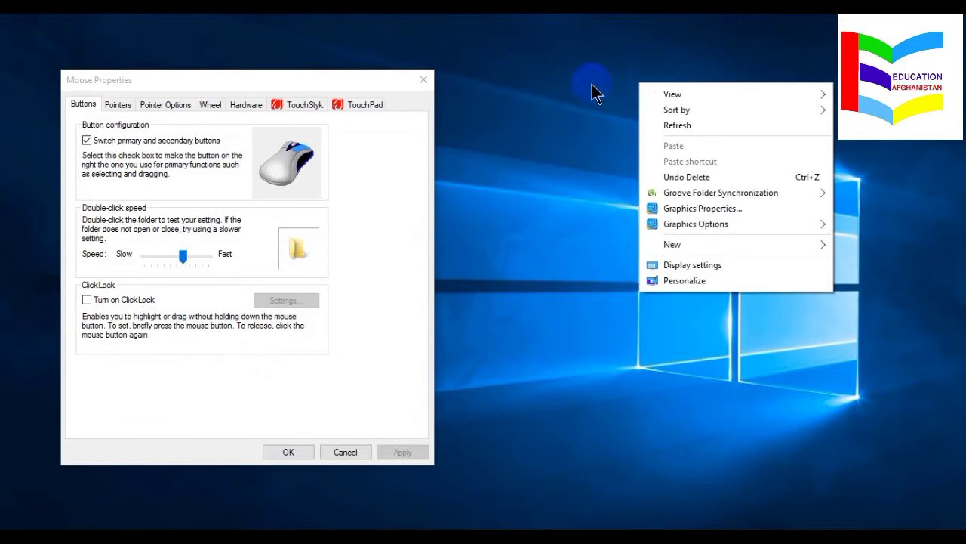
{"action": "left_click", "coordinate": [549, 76]}
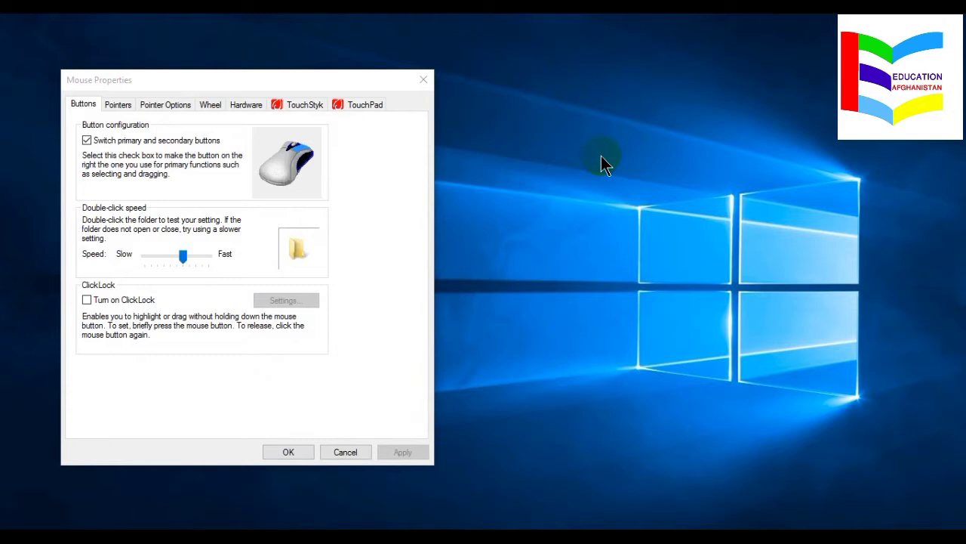
{"action": "left_click", "coordinate": [558, 218]}
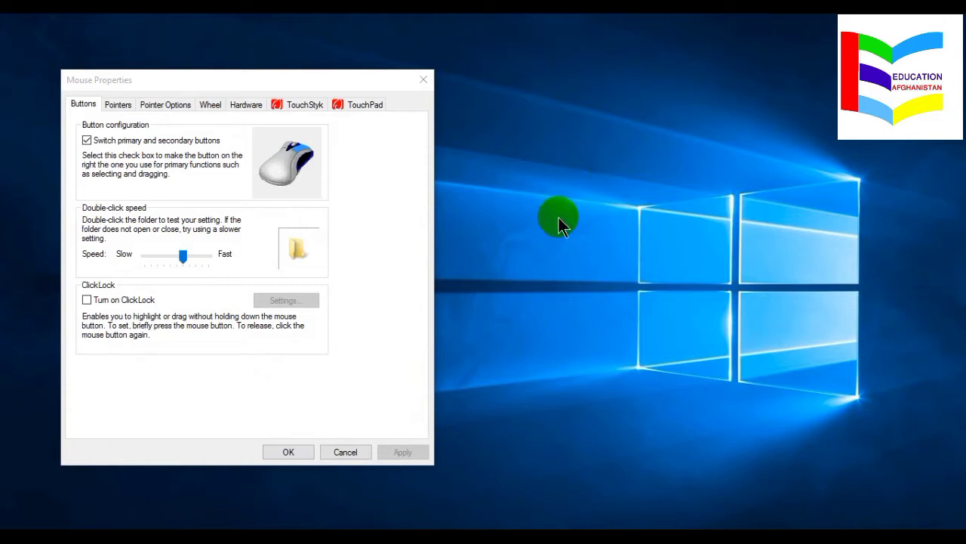
{"action": "left_click", "coordinate": [663, 123]}
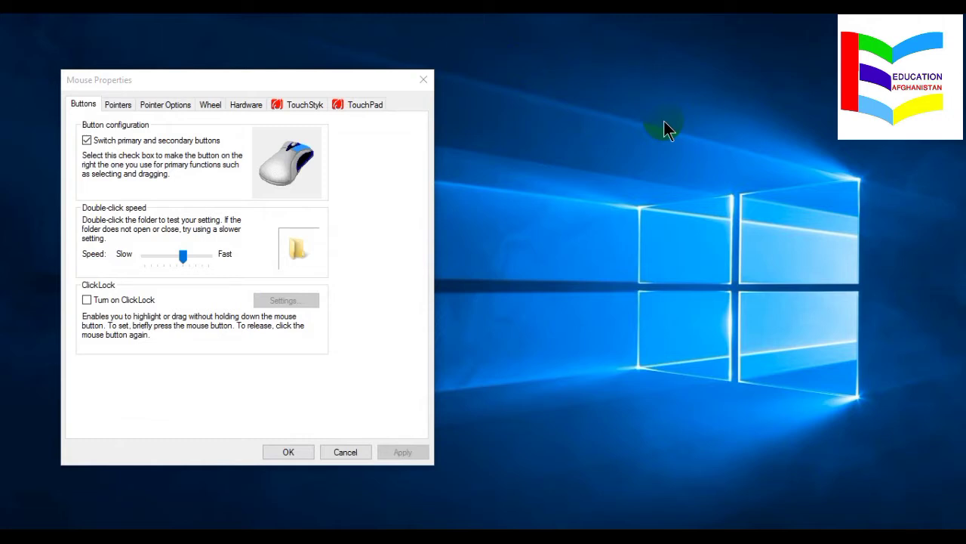
{"action": "right_click", "coordinate": [664, 121]}
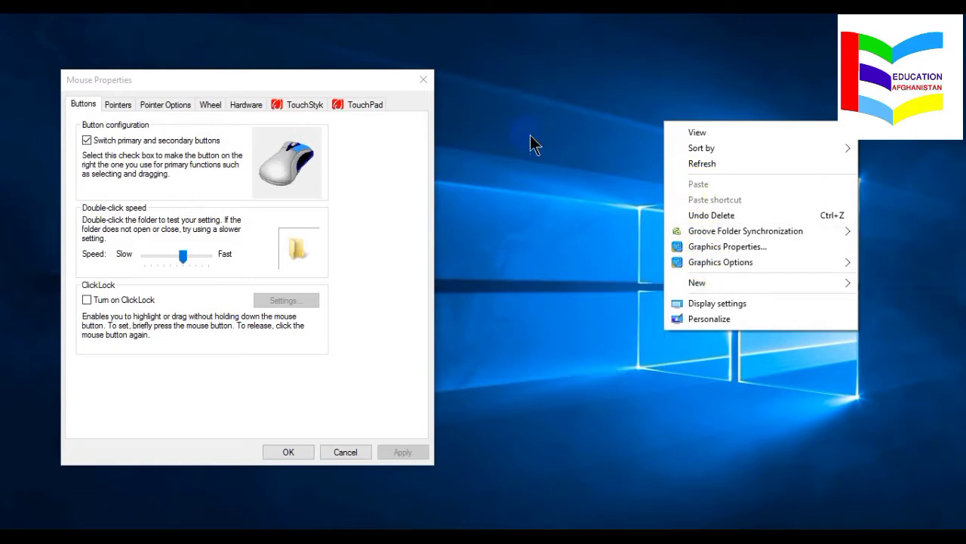
- Disable Switch primary and secondary buttons, apply it, and test the desktop's context menu
{"action": "left_click", "coordinate": [87, 140]}
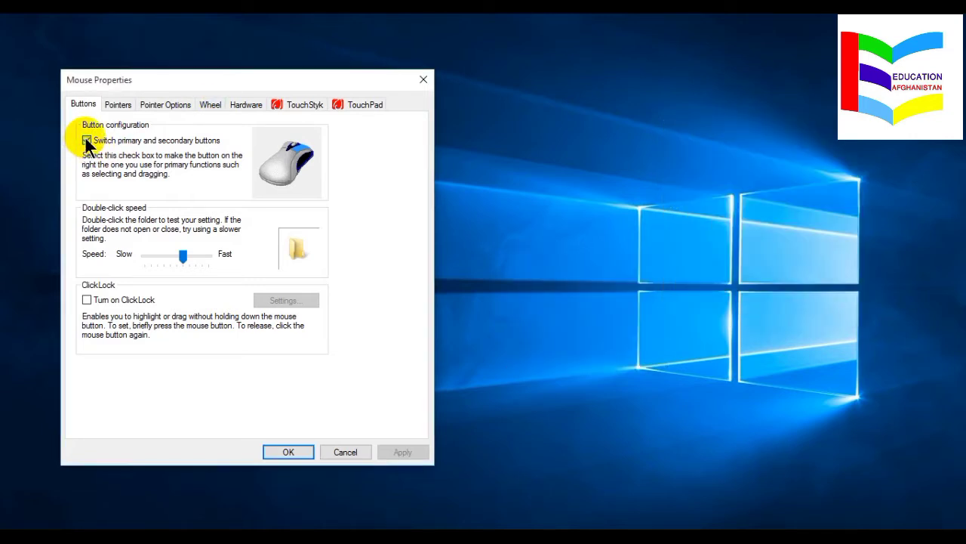
{"action": "left_click", "coordinate": [87, 140]}
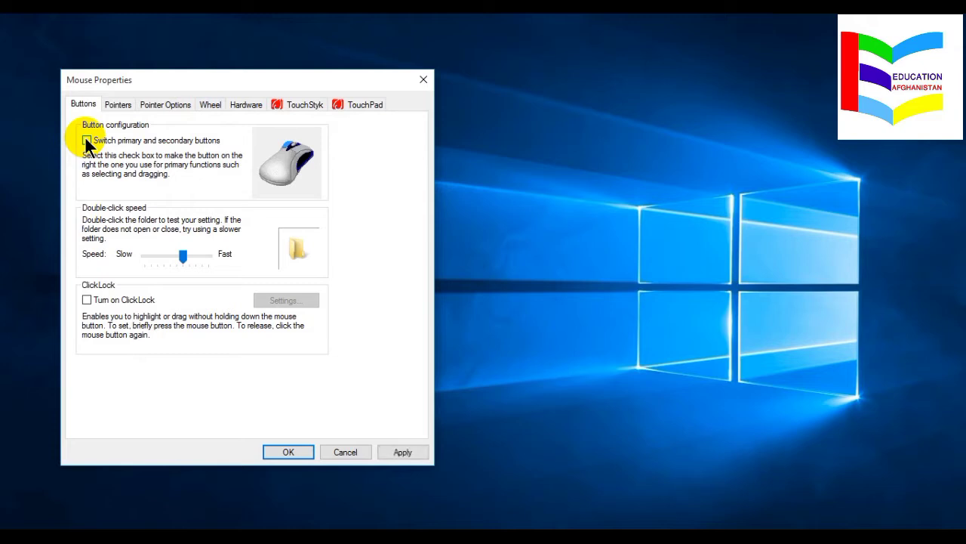
{"action": "left_click", "coordinate": [401, 452]}
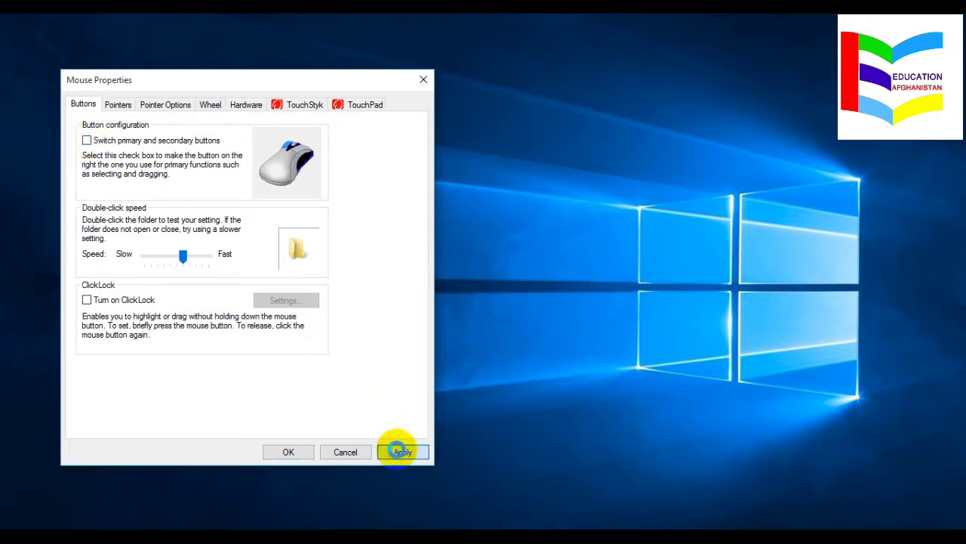
{"action": "right_click", "coordinate": [610, 134]}
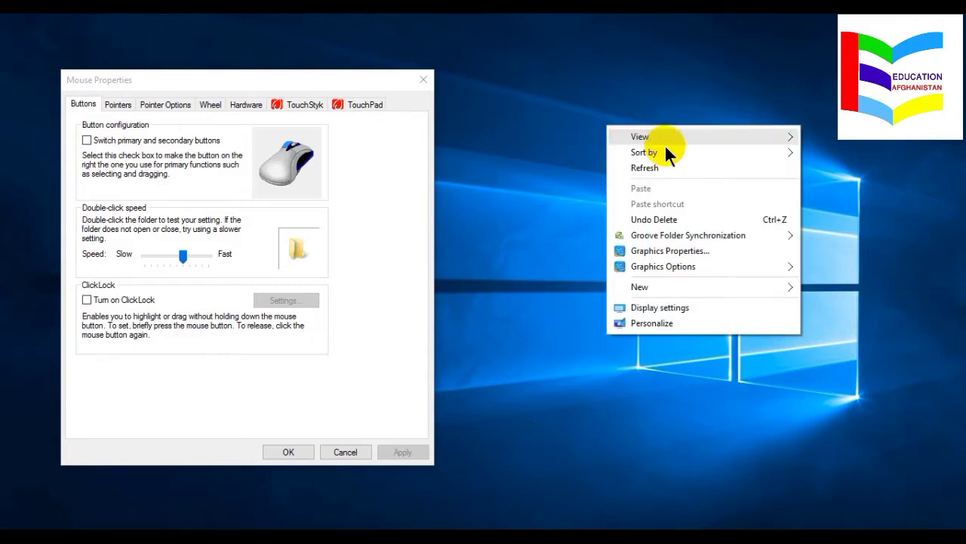
{"action": "left_click", "coordinate": [557, 70]}
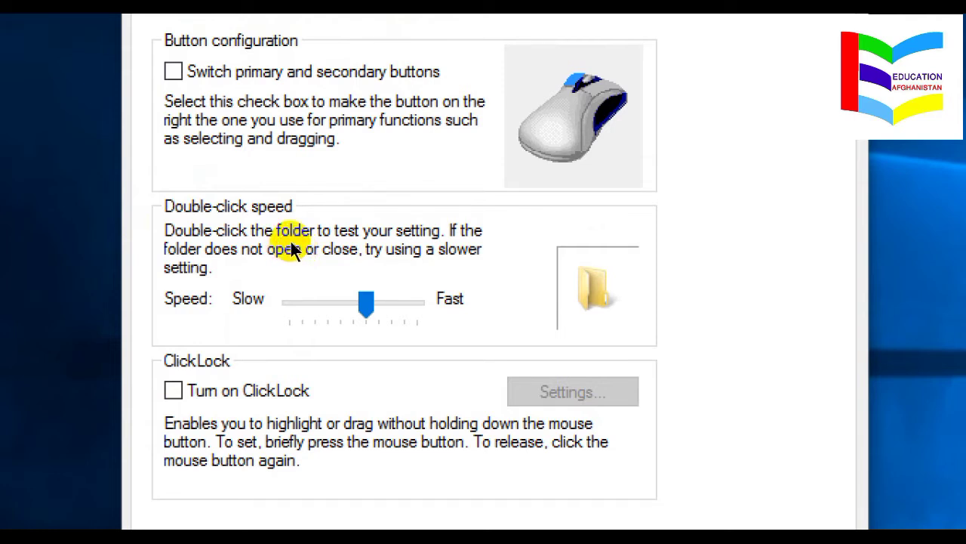
- Set the double-click speed to the slowest setting
{"action": "left_click", "coordinate": [183, 257]}
{"action": "key", "text": "Left"}
{"action": "key", "text": "Left"}
{"action": "key", "text": "Left"}
{"action": "key", "text": "Left"}
{"action": "key", "text": "Left"}
{"action": "key", "text": "Left"}
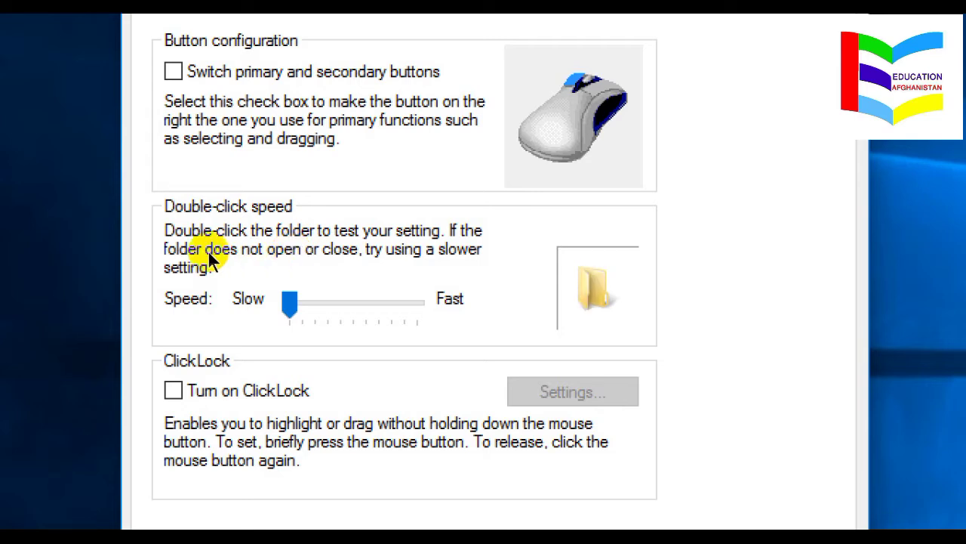
- Set the double-click speed to the fastest setting and apply it
{"action": "key", "text": "Right"}
{"action": "key", "text": "Right"}
{"action": "key", "text": "Right"}
{"action": "key", "text": "Right"}
{"action": "key", "text": "Right"}
{"action": "key", "text": "Right"}
{"action": "key", "text": "Right"}
{"action": "key", "text": "Right"}
{"action": "key", "text": "Right"}
{"action": "key", "text": "Right"}
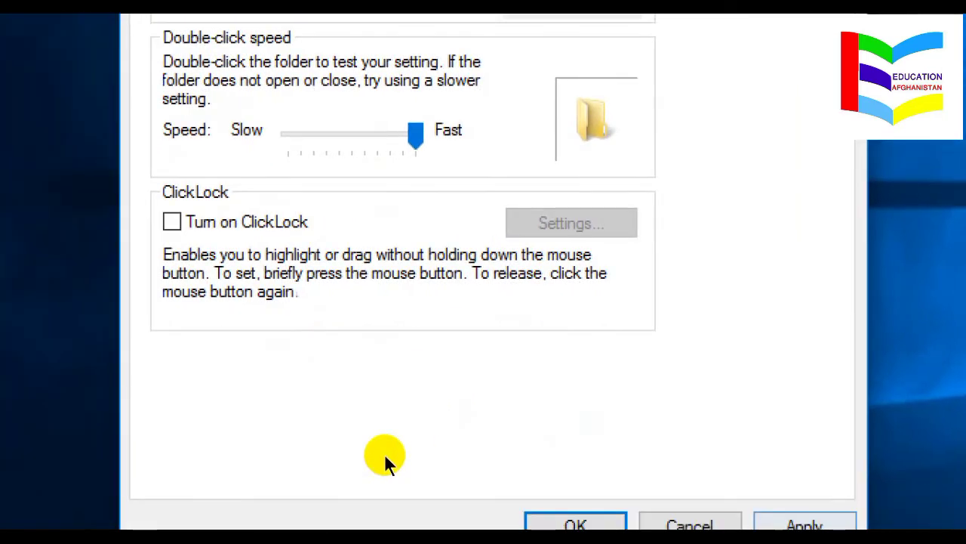
{"action": "key", "text": "alt+a"}
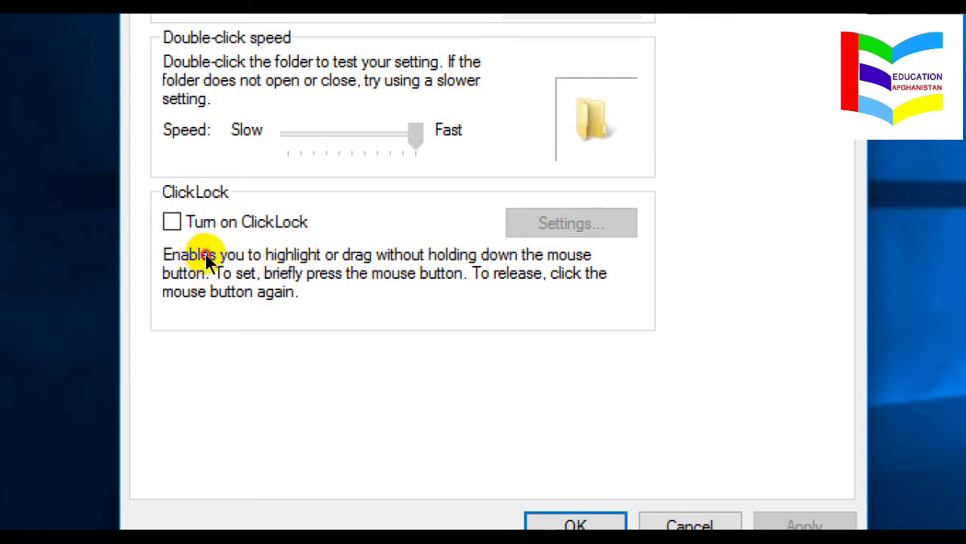
- Return the double-click speed to the slowest setting, apply it, and close the Mouse properties with the change accepted
{"action": "key", "text": "Left"}
{"action": "key", "text": "Left"}
{"action": "key", "text": "Left"}
{"action": "key", "text": "Left"}
{"action": "key", "text": "Left"}
{"action": "key", "text": "Left"}
{"action": "key", "text": "Left"}
{"action": "key", "text": "Left"}
{"action": "key", "text": "Left"}
{"action": "key", "text": "Left"}
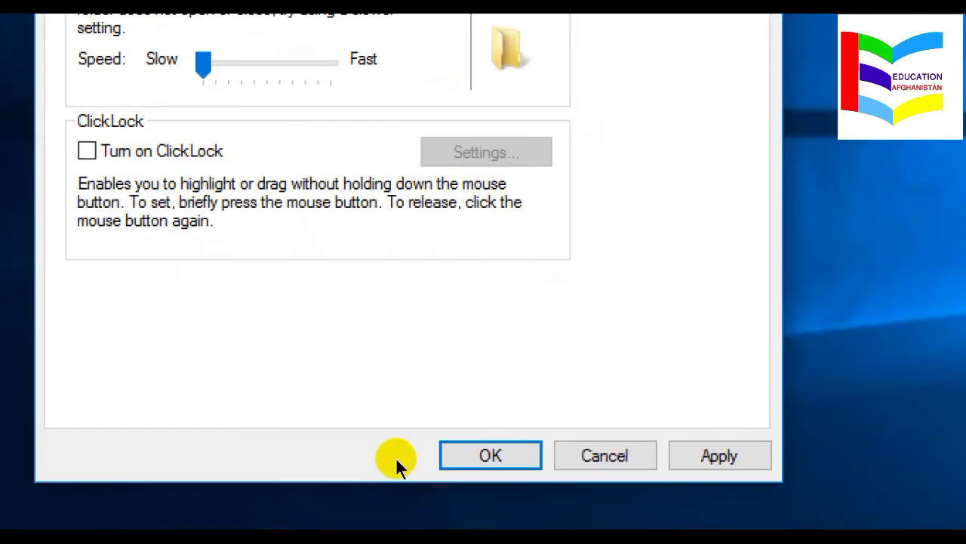
{"action": "left_click", "coordinate": [404, 453]}
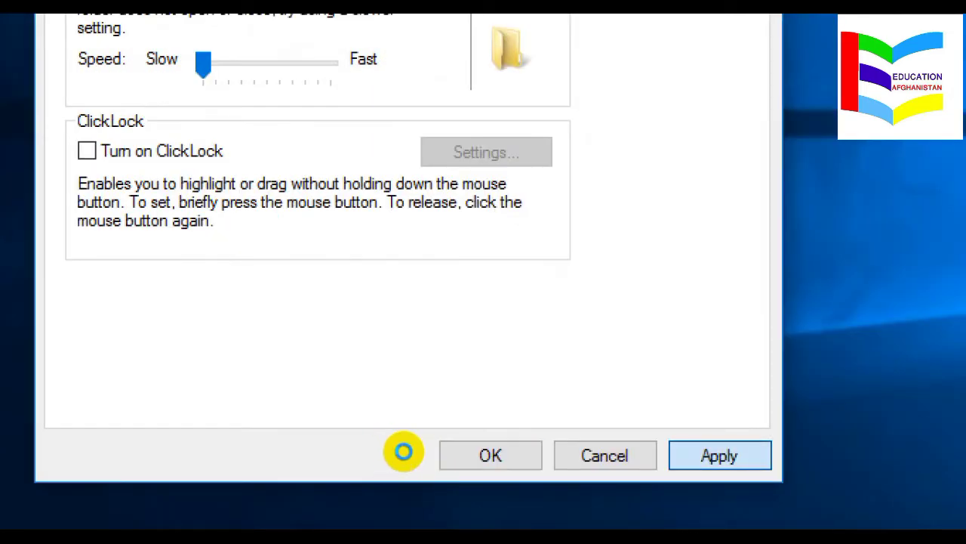
{"action": "key", "text": "Return"}
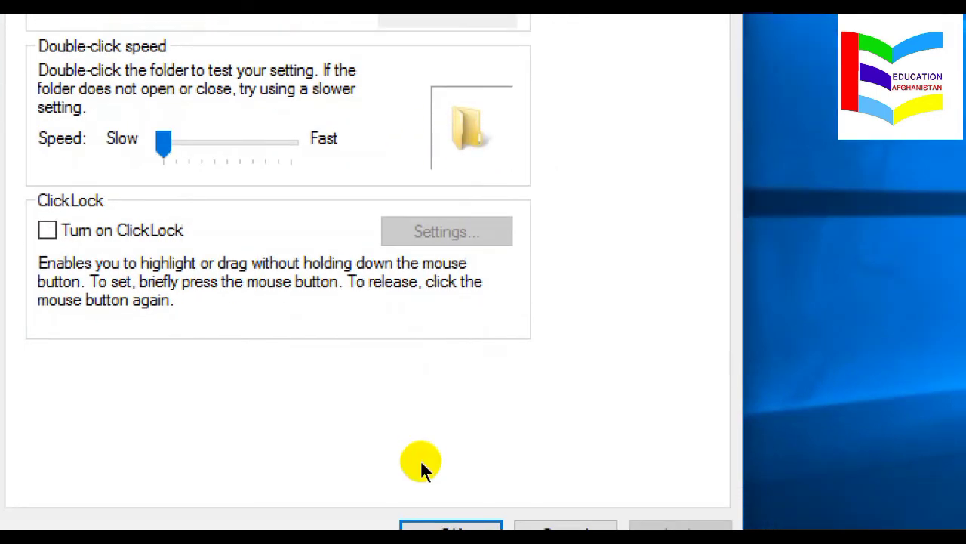
{"action": "key", "text": "Return"}
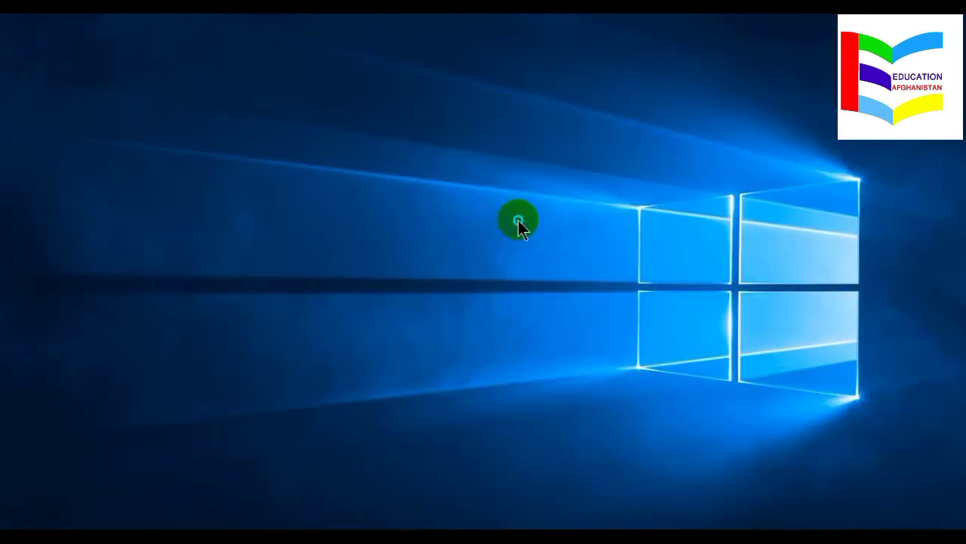
- Turn on Show desktop icons in the desktop's view options
{"action": "right_click", "coordinate": [518, 220]}
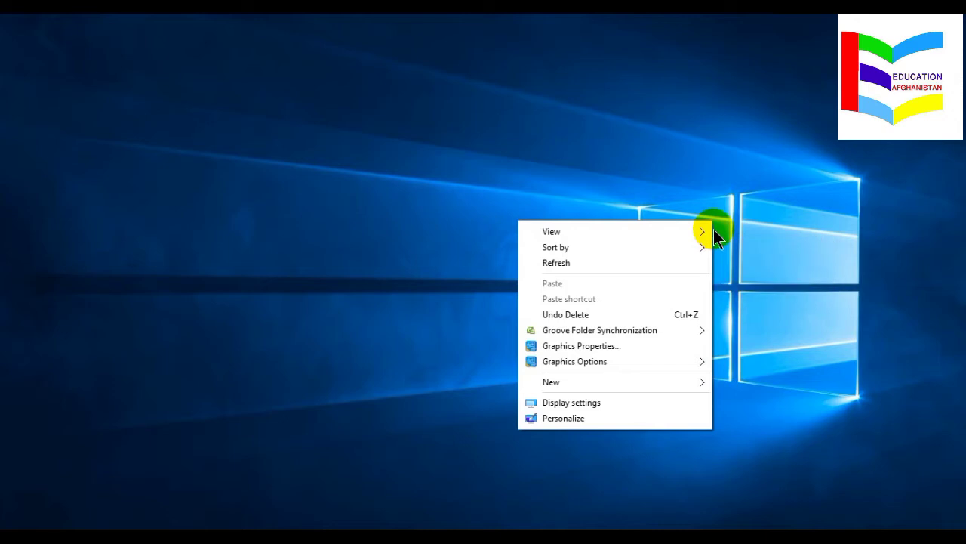
{"action": "mouse_move", "coordinate": [703, 230]}
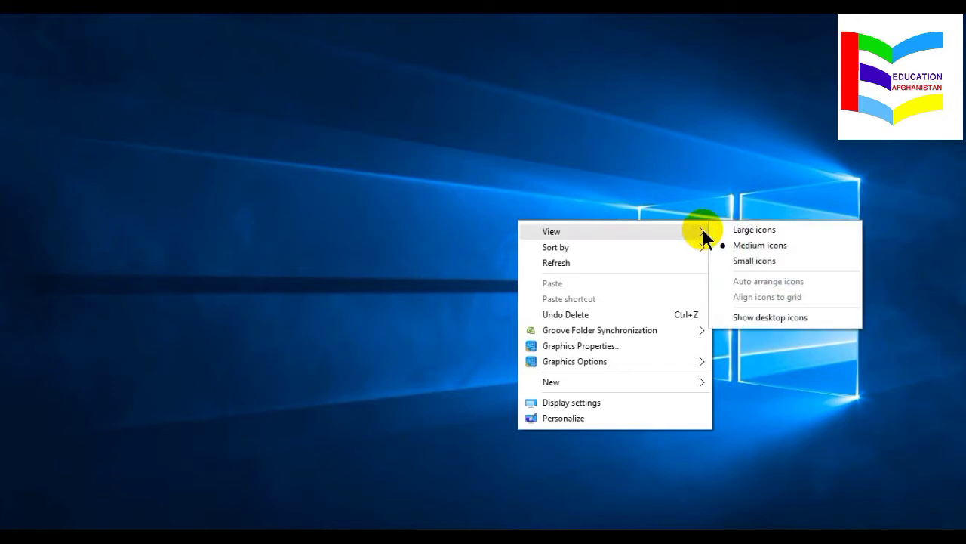
{"action": "left_click", "coordinate": [730, 318]}
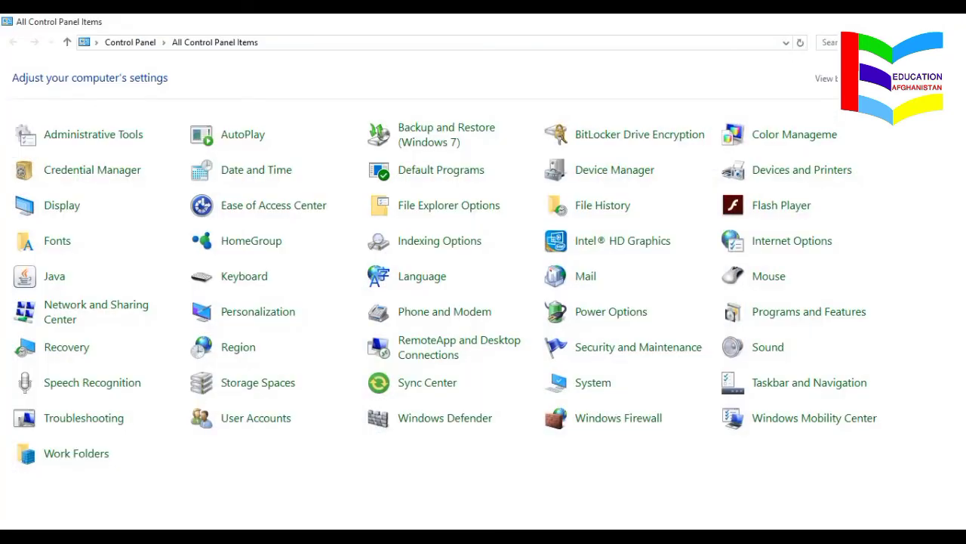
- Open the Mouse properties and show the button settings
{"action": "left_click", "coordinate": [766, 277]}
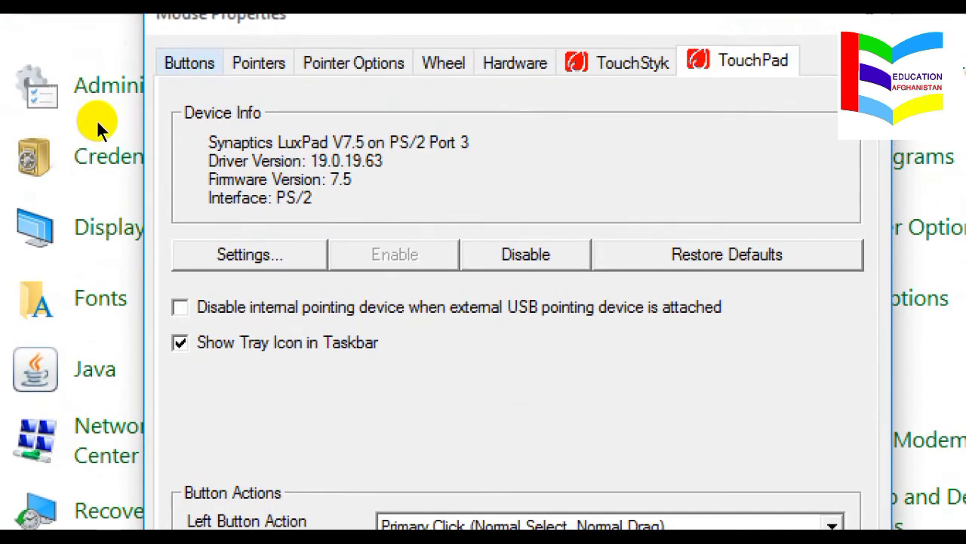
{"action": "key", "text": "ctrl+Tab"}
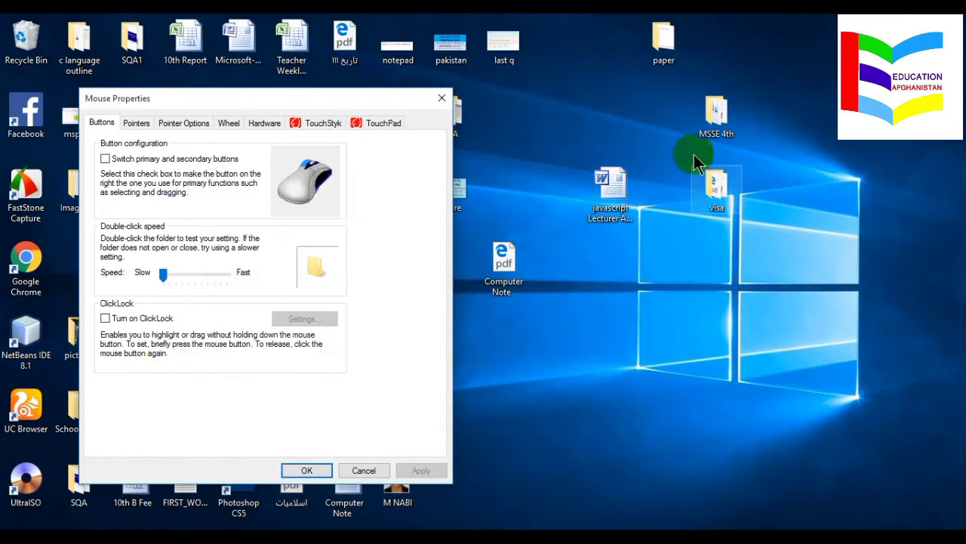
- Move the paper folder on the desktop to the spot just above the javascript Lecturer document
{"action": "left_click", "coordinate": [659, 47]}
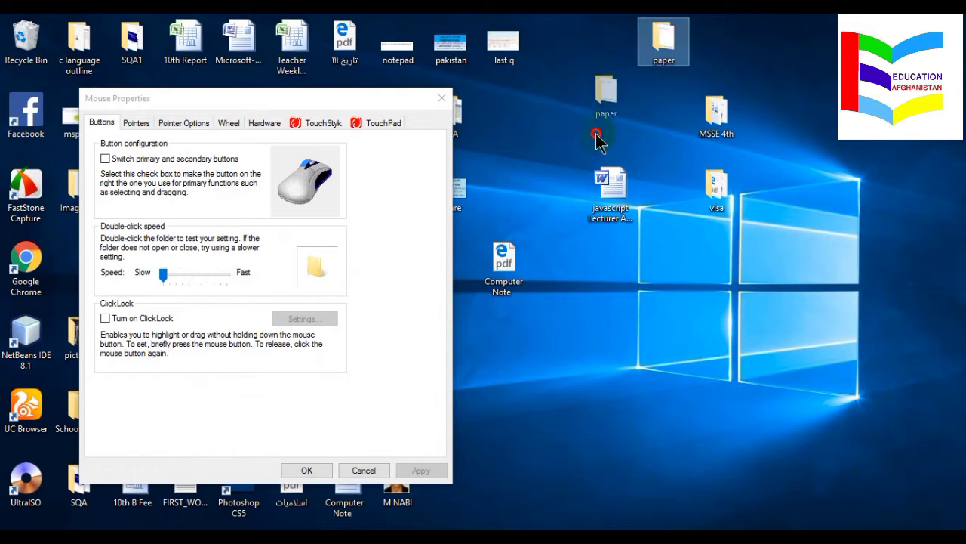
{"action": "left_click_drag", "start_coordinate": [677, 48], "coordinate": [640, 106]}
{"action": "left_click", "coordinate": [562, 274]}
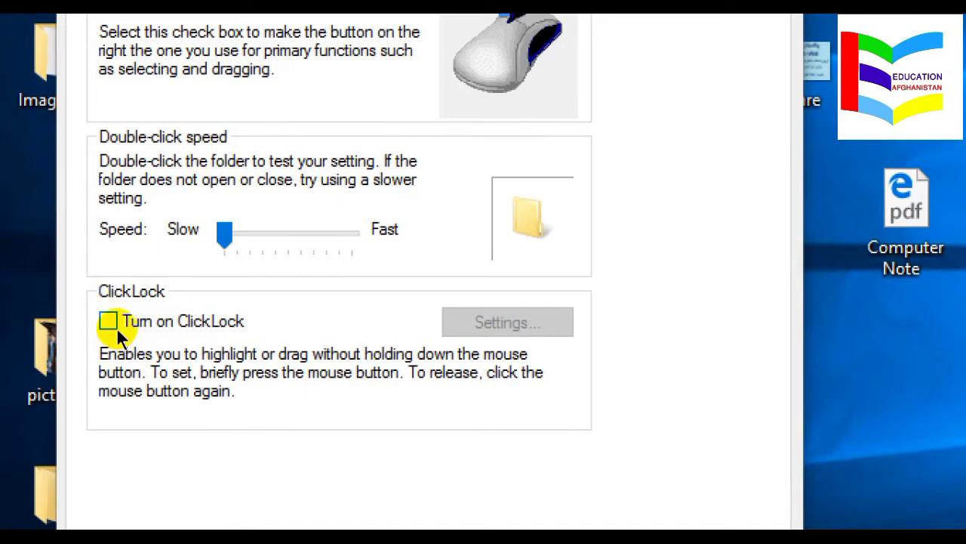
- Turn on ClickLock and apply the setting
{"action": "left_click", "coordinate": [108, 322]}
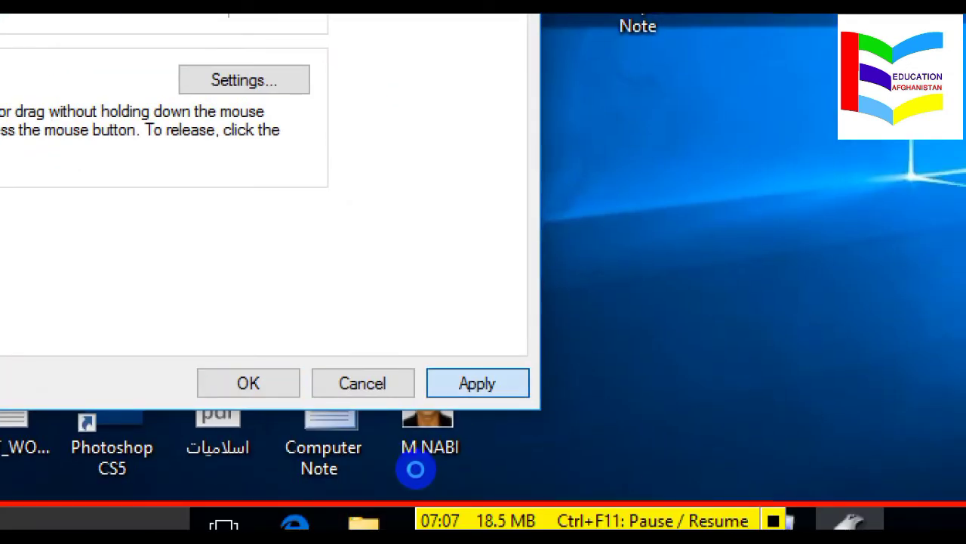
{"action": "left_click", "coordinate": [468, 384]}
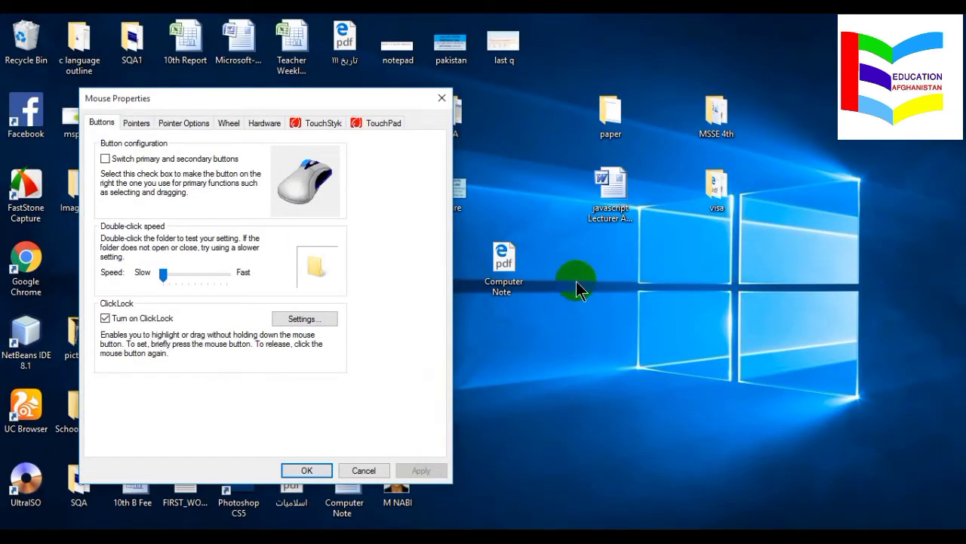
- Test ClickLock by moving the paper folder around the desktop to beside the MSSE 4th folder, and turn ClickLock off
{"action": "left_click", "coordinate": [607, 127]}
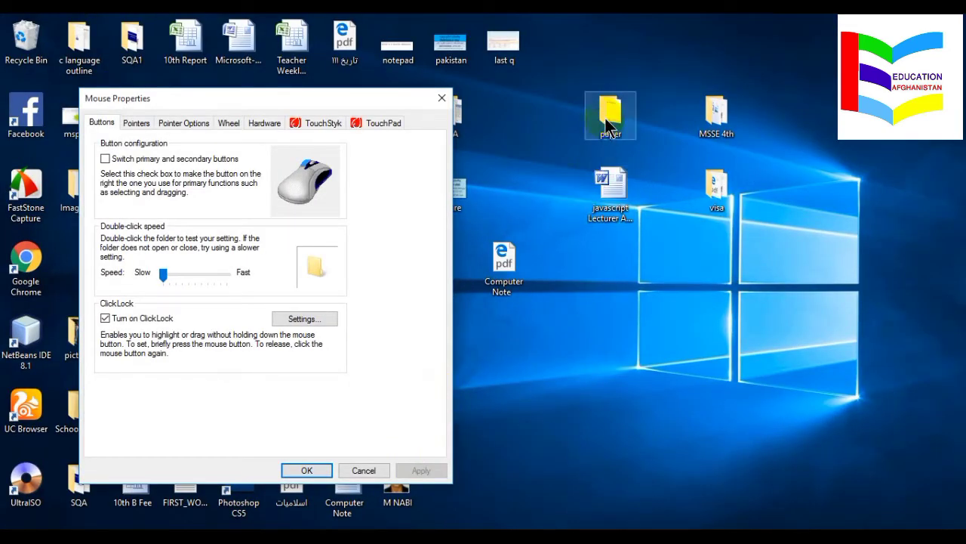
{"action": "left_click", "coordinate": [608, 127]}
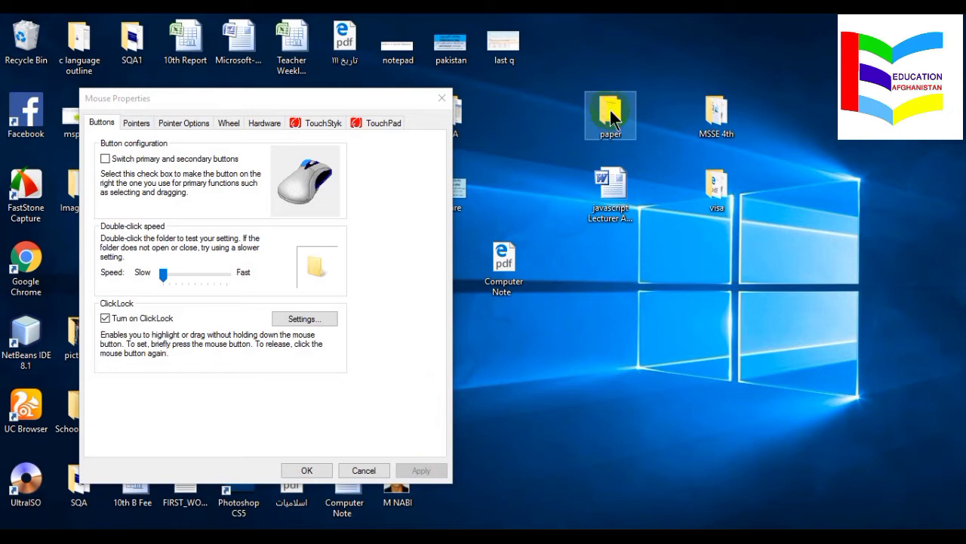
{"action": "left_click_drag", "start_coordinate": [612, 113], "coordinate": [768, 73]}
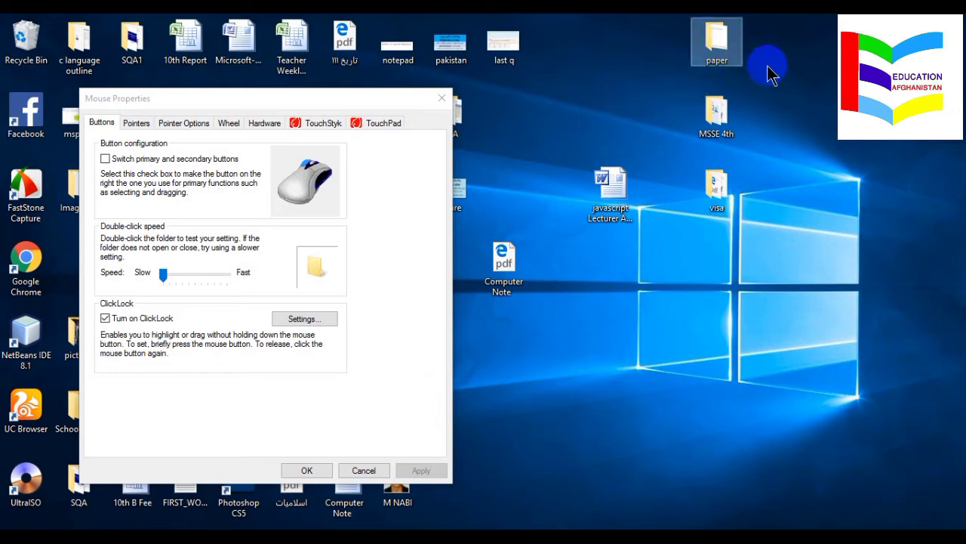
{"action": "left_click_drag", "start_coordinate": [733, 43], "coordinate": [611, 113]}
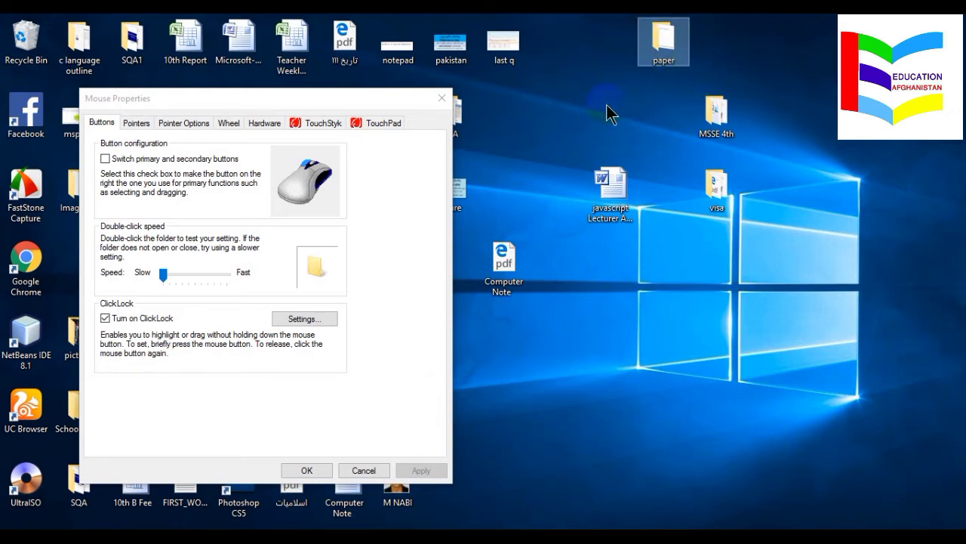
{"action": "left_click", "coordinate": [657, 43]}
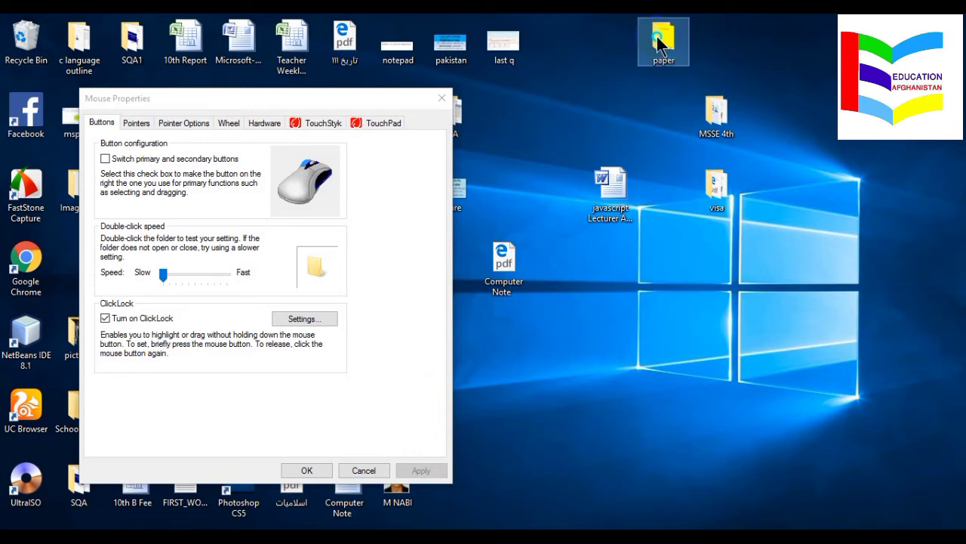
{"action": "right_click", "coordinate": [658, 44]}
{"action": "left_click", "coordinate": [616, 45]}
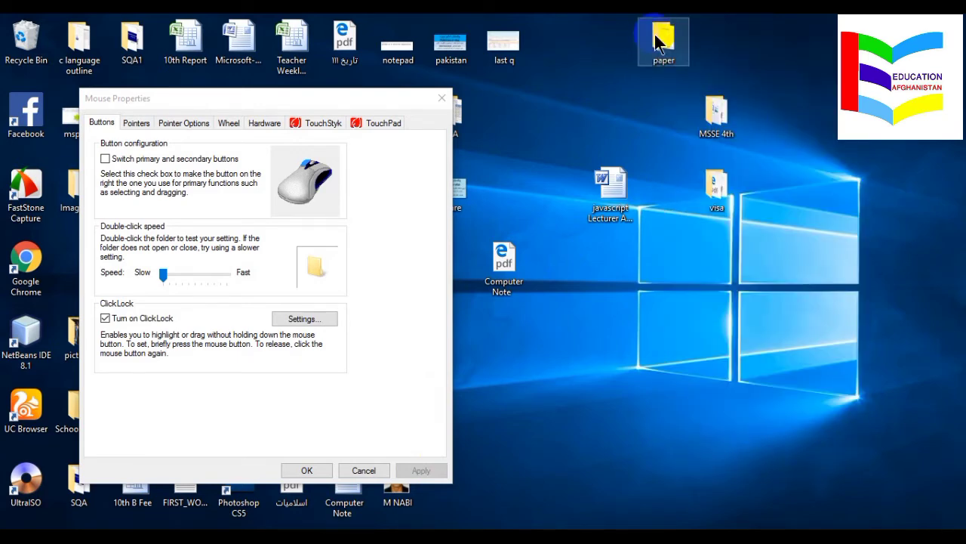
{"action": "mouse_move", "coordinate": [662, 47]}
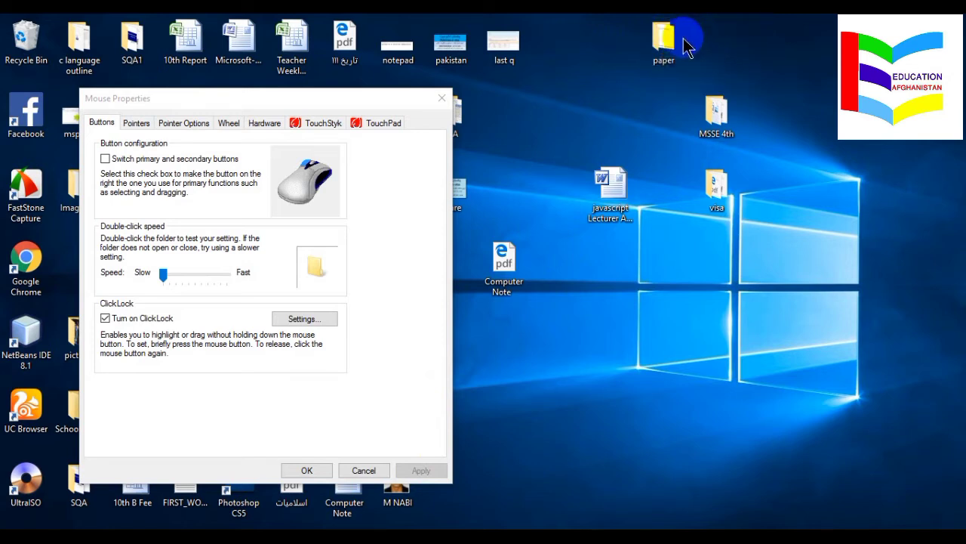
{"action": "left_click_drag", "start_coordinate": [665, 39], "coordinate": [833, 111]}
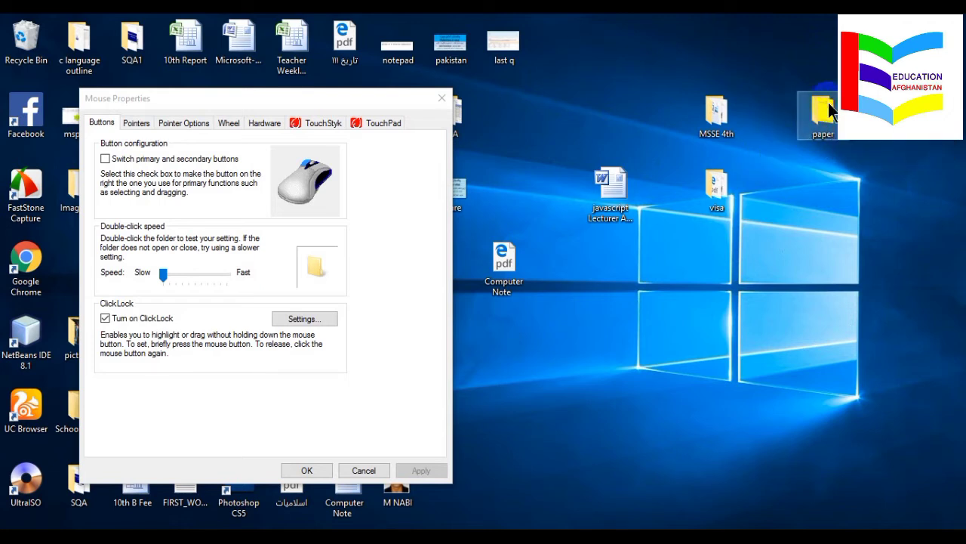
{"action": "left_click_drag", "start_coordinate": [833, 111], "coordinate": [768, 114]}
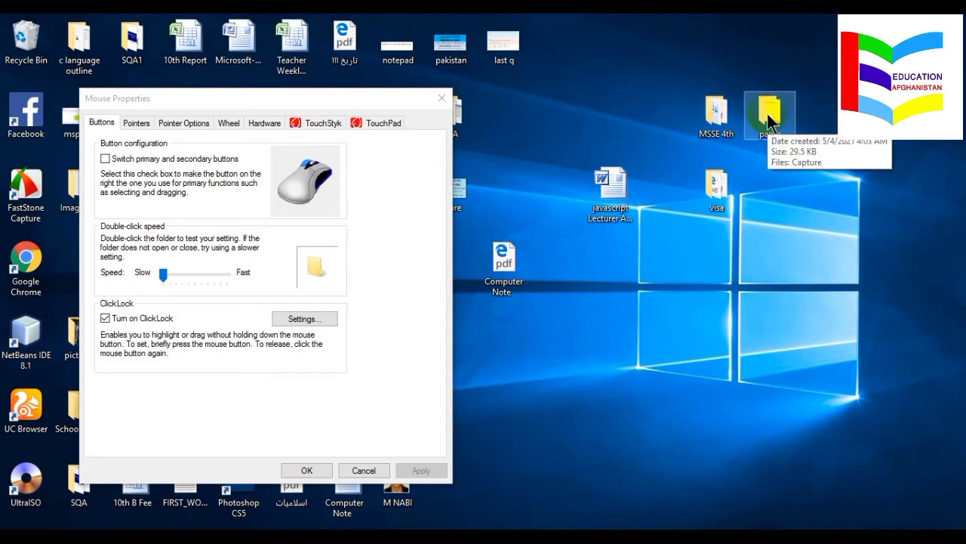
{"action": "left_click", "coordinate": [770, 121]}
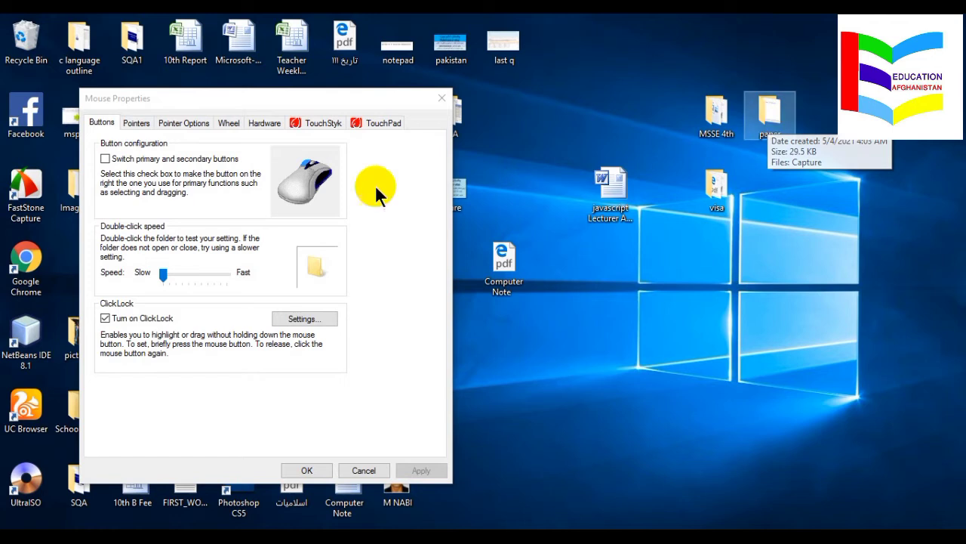
{"action": "left_click", "coordinate": [105, 318]}
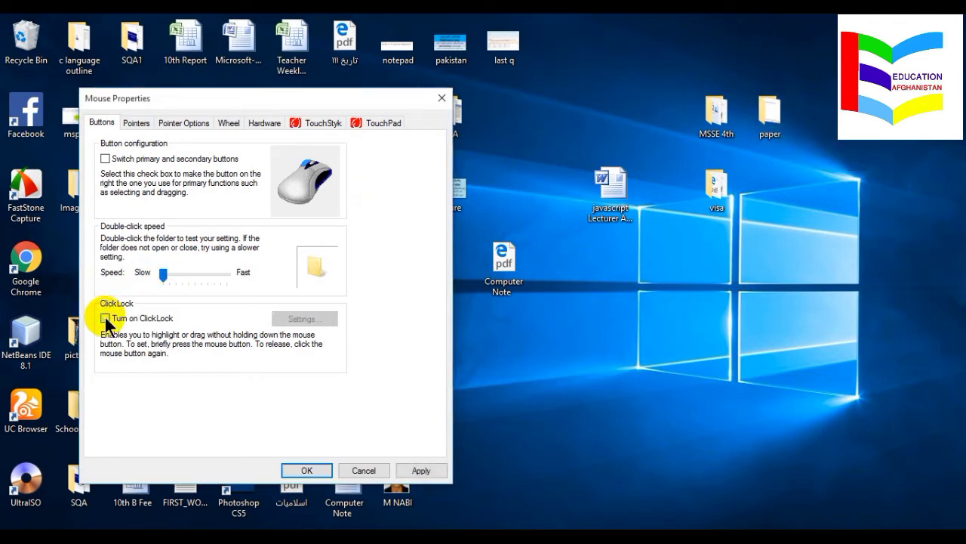
- Change the Normal Select pointer to the arrow_il cursor from the Cursors folder and apply it
{"action": "left_click", "coordinate": [134, 124]}
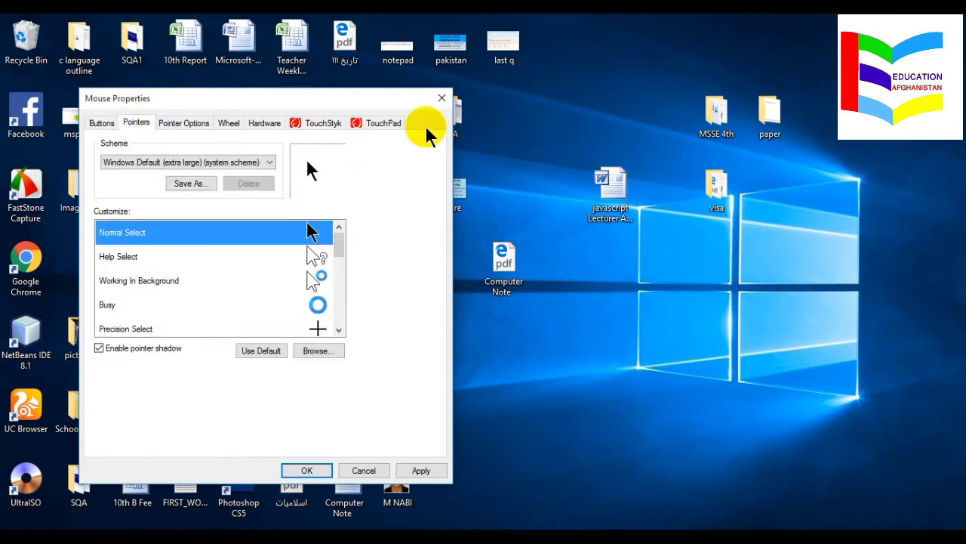
{"action": "left_click", "coordinate": [557, 172]}
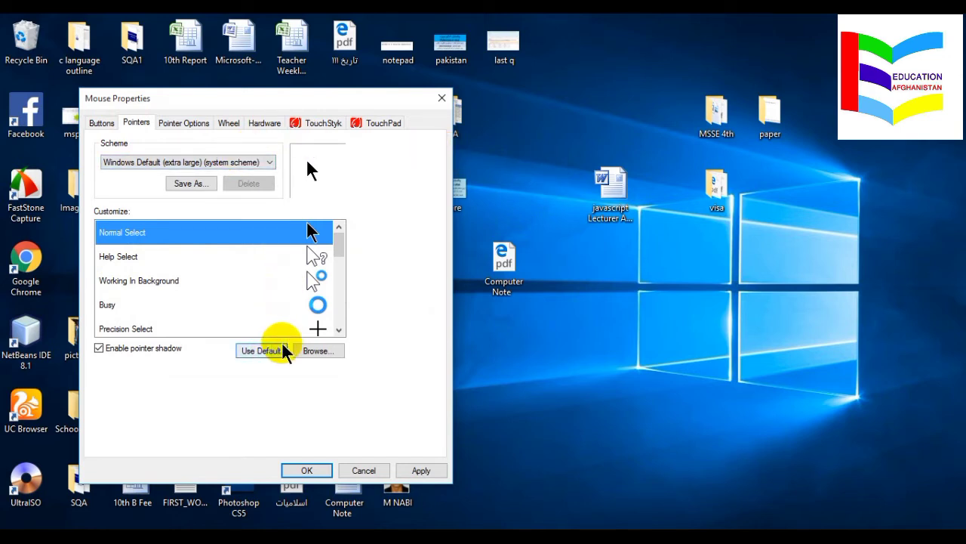
{"action": "left_click", "coordinate": [311, 352]}
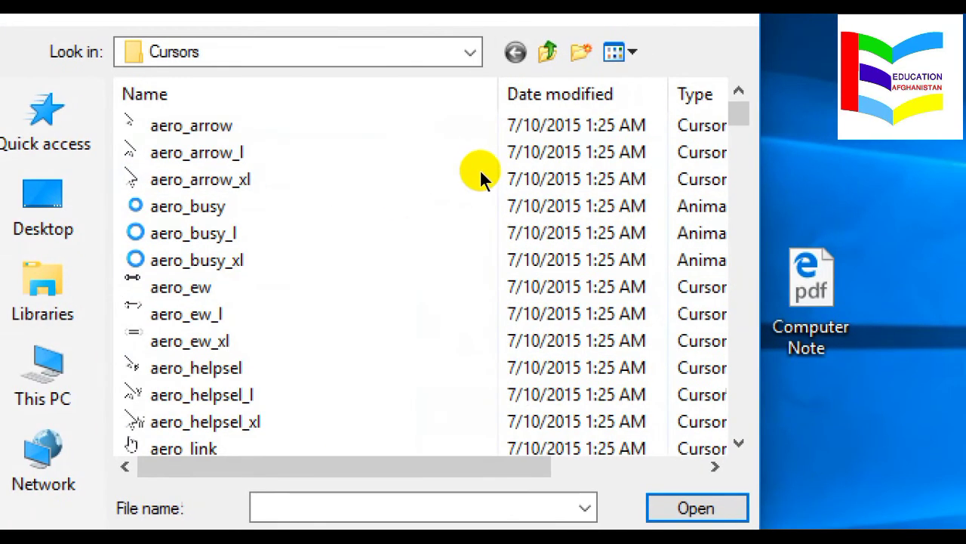
{"action": "scroll", "coordinate": [468, 182], "scroll_direction": "down", "scroll_amount": 5}
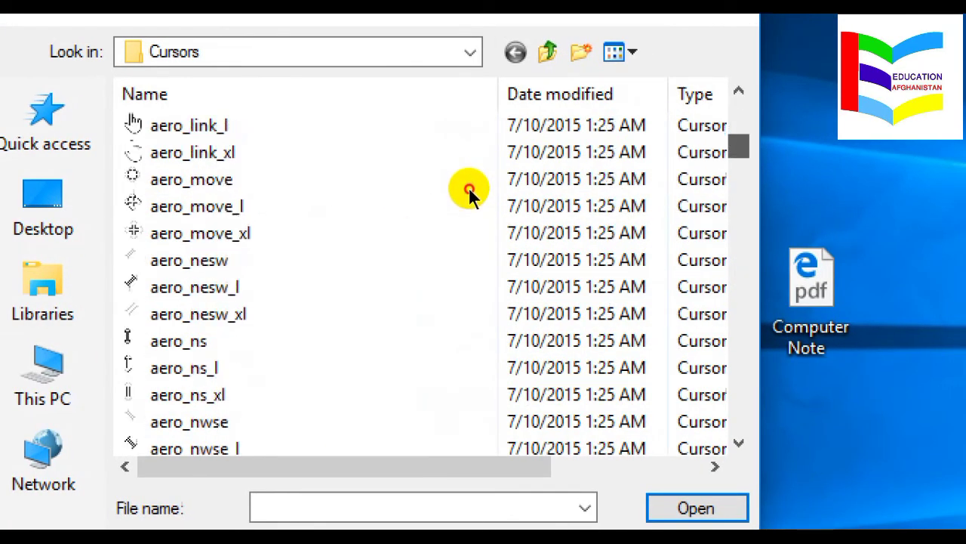
{"action": "scroll", "coordinate": [468, 194], "scroll_direction": "down", "scroll_amount": 3}
{"action": "scroll", "coordinate": [469, 197], "scroll_direction": "down", "scroll_amount": 5}
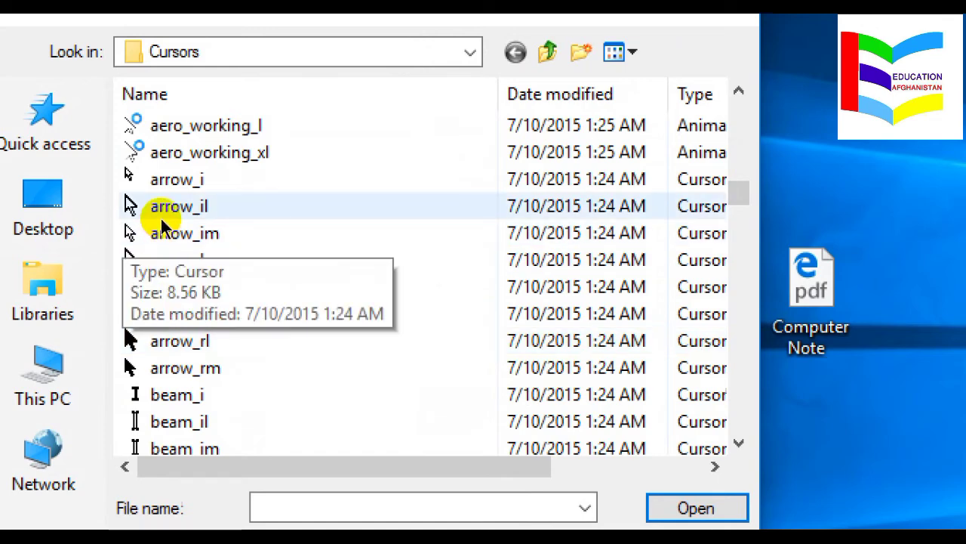
{"action": "left_click", "coordinate": [161, 216]}
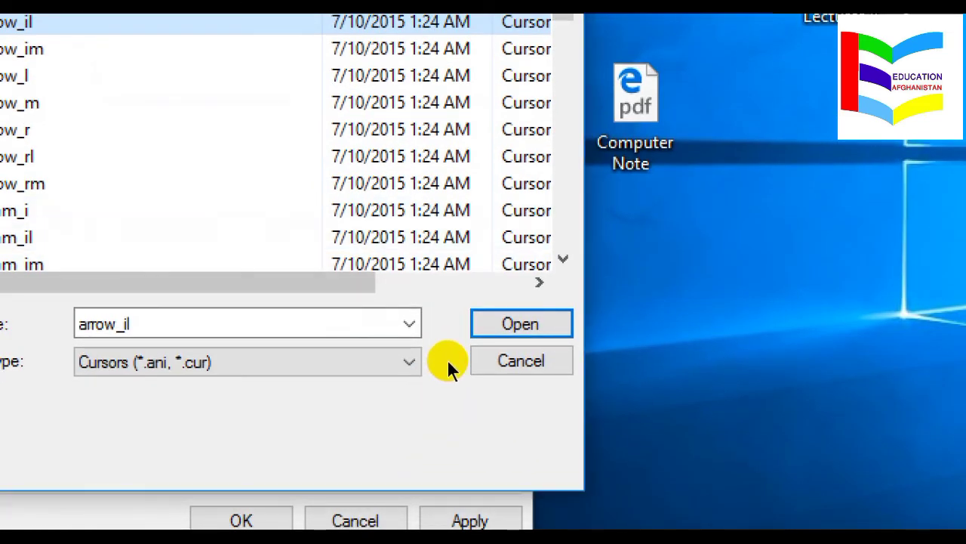
{"action": "key", "text": "Return"}
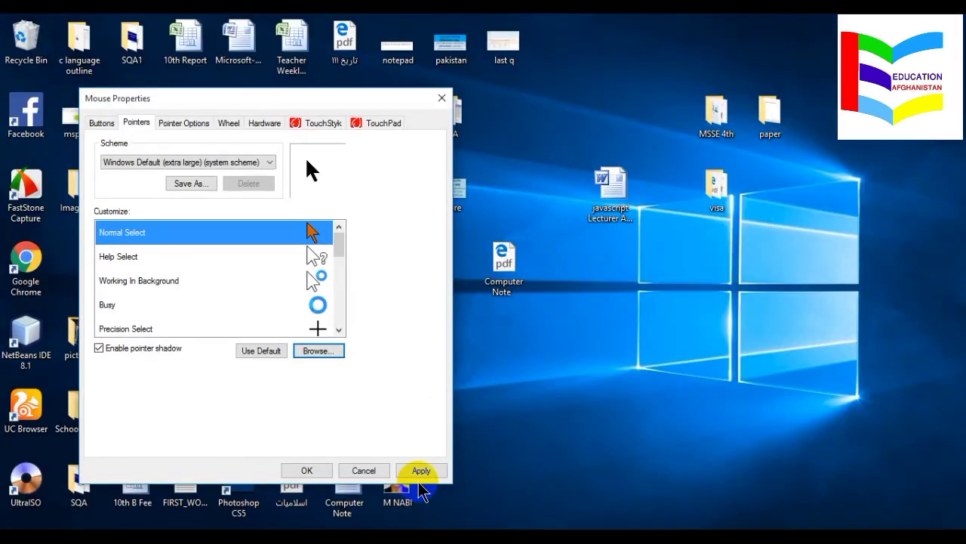
{"action": "left_click", "coordinate": [421, 476]}
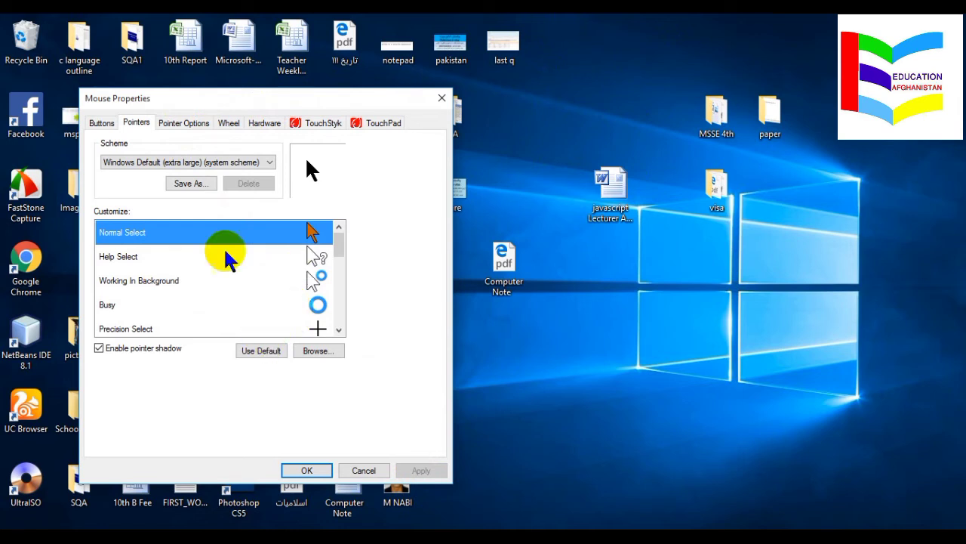
- Reset the Normal Select pointer to its default cursor
{"action": "left_click", "coordinate": [261, 350]}
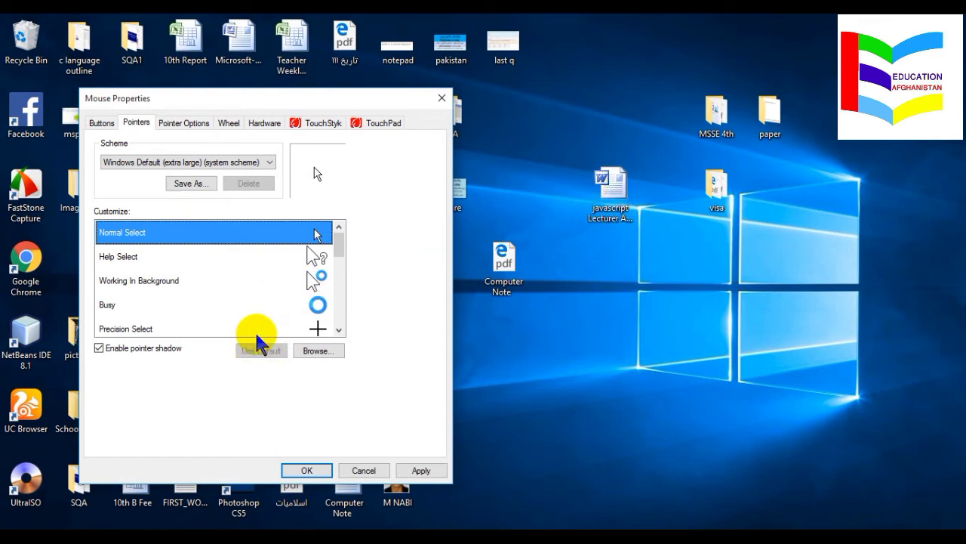
- Try a slow pointer speed in the motion settings, and set the speed two notches faster than the middle
{"action": "left_click", "coordinate": [180, 125]}
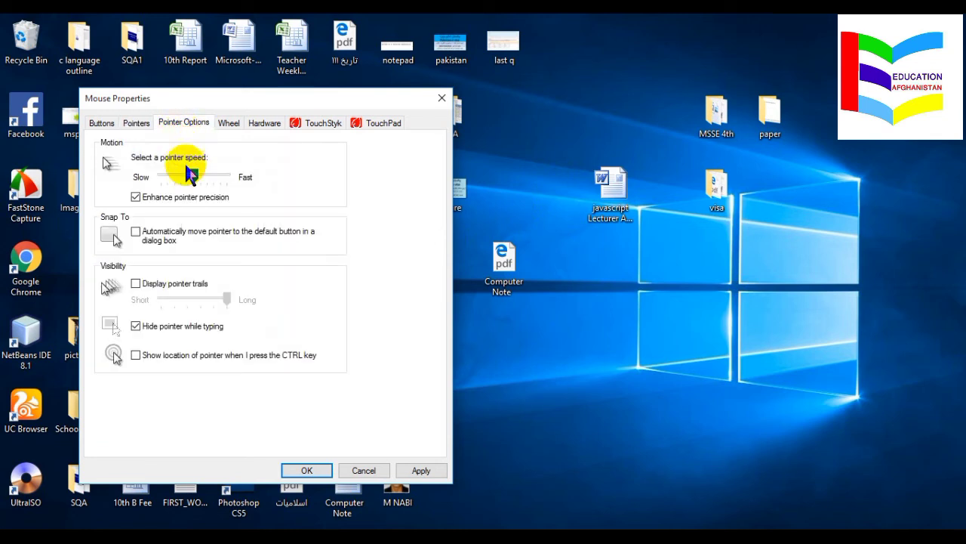
{"action": "left_click_drag", "start_coordinate": [190, 174], "coordinate": [194, 180]}
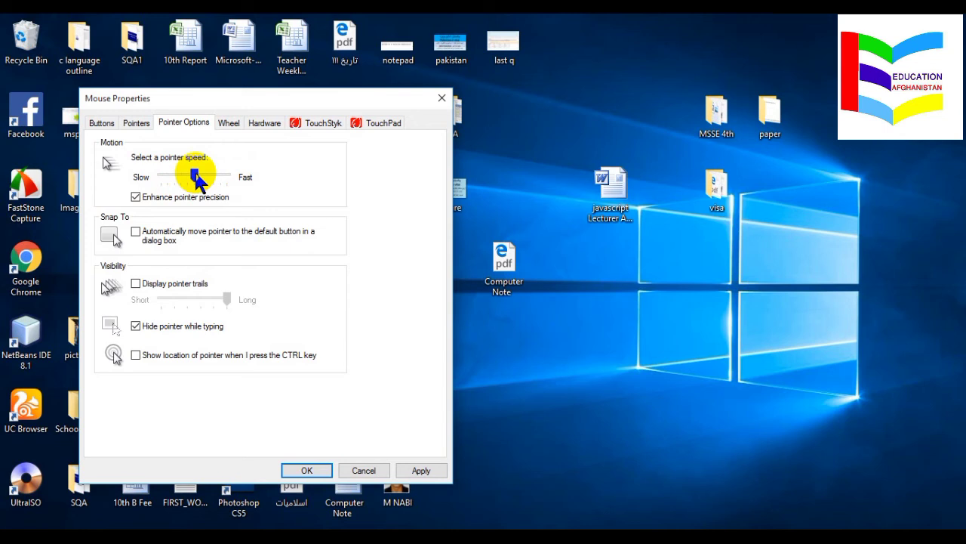
{"action": "left_click_drag", "start_coordinate": [179, 172], "coordinate": [151, 175]}
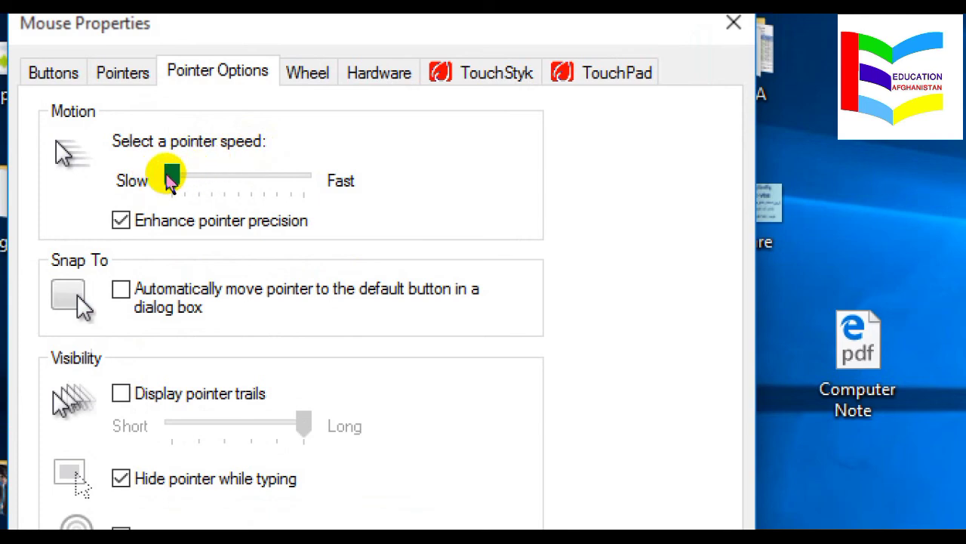
{"action": "left_click_drag", "start_coordinate": [168, 178], "coordinate": [211, 171]}
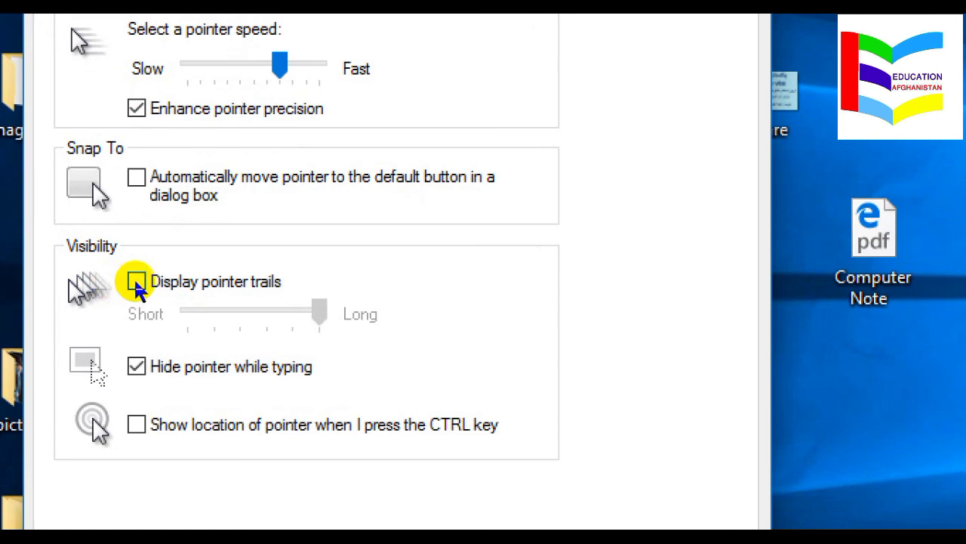
- Turn on the display of pointer trails and switch it back off
{"action": "left_click", "coordinate": [135, 280]}
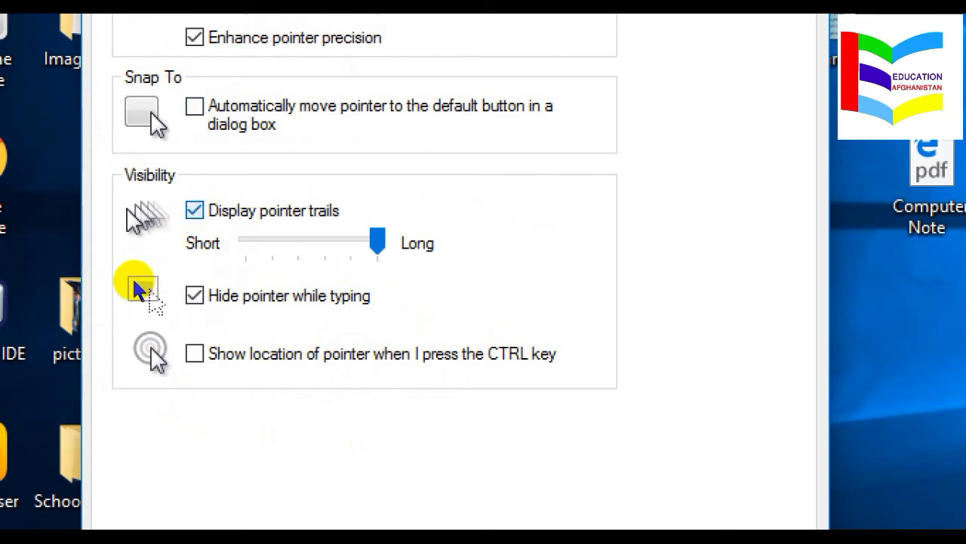
{"action": "key", "text": "space"}
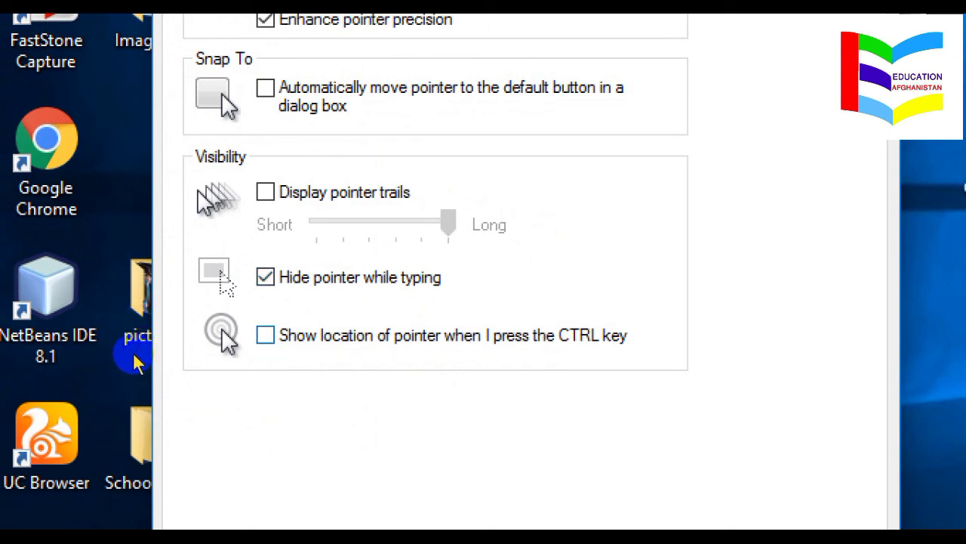
- Enable showing the pointer's location with the CTRL key and try it out over the desktop
{"action": "left_click", "coordinate": [265, 335]}
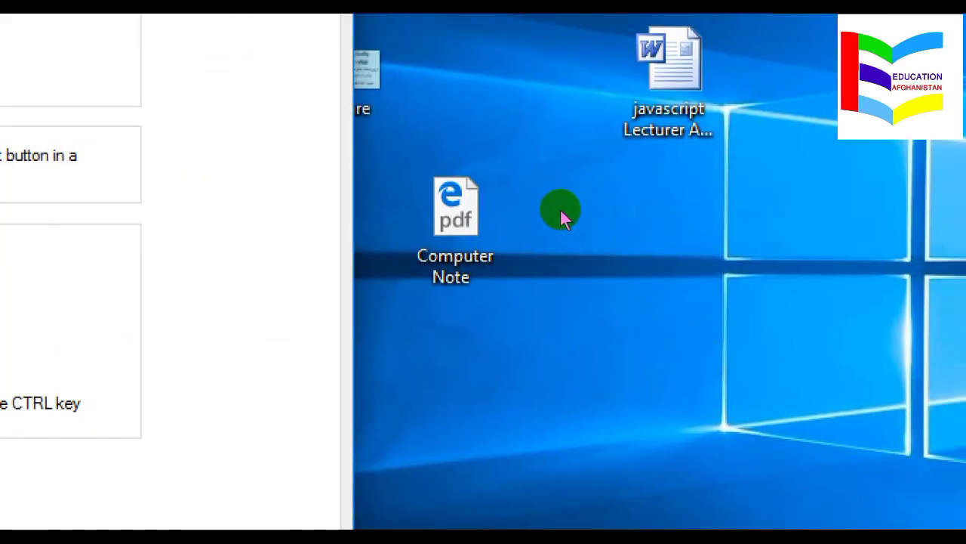
{"action": "key", "text": "ctrl"}
{"action": "key", "text": "ctrl"}
{"action": "key", "text": "ctrl"}
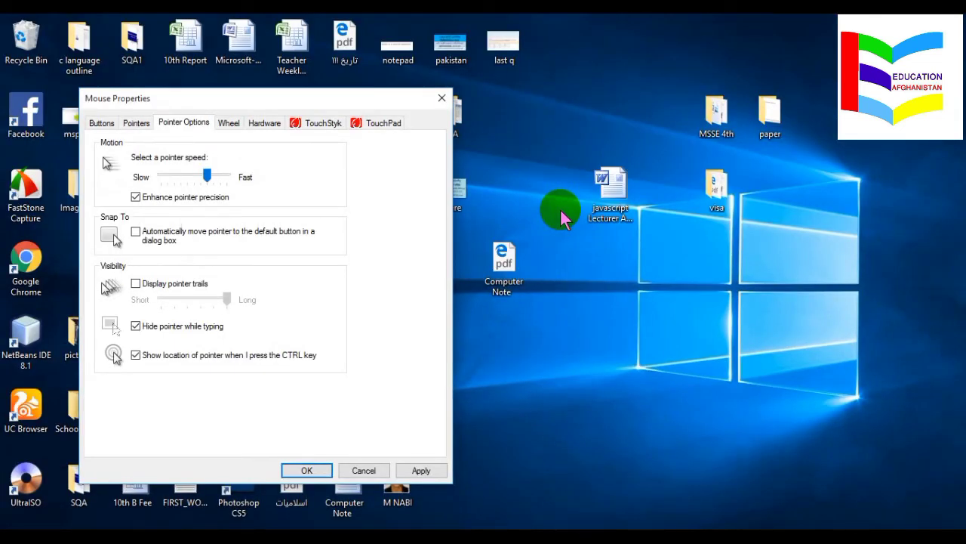
- Show the hidden icons of the taskbar's notification area
{"action": "left_click", "coordinate": [831, 532]}
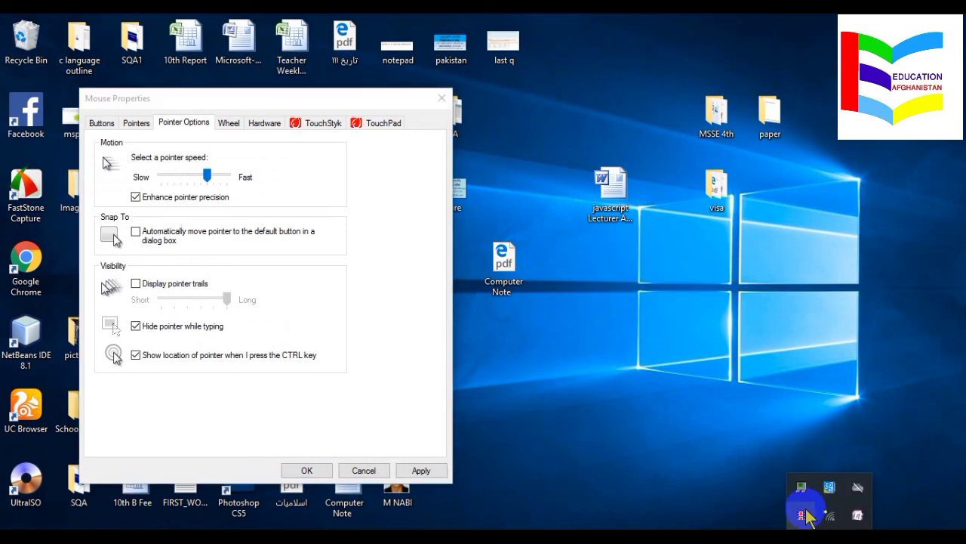